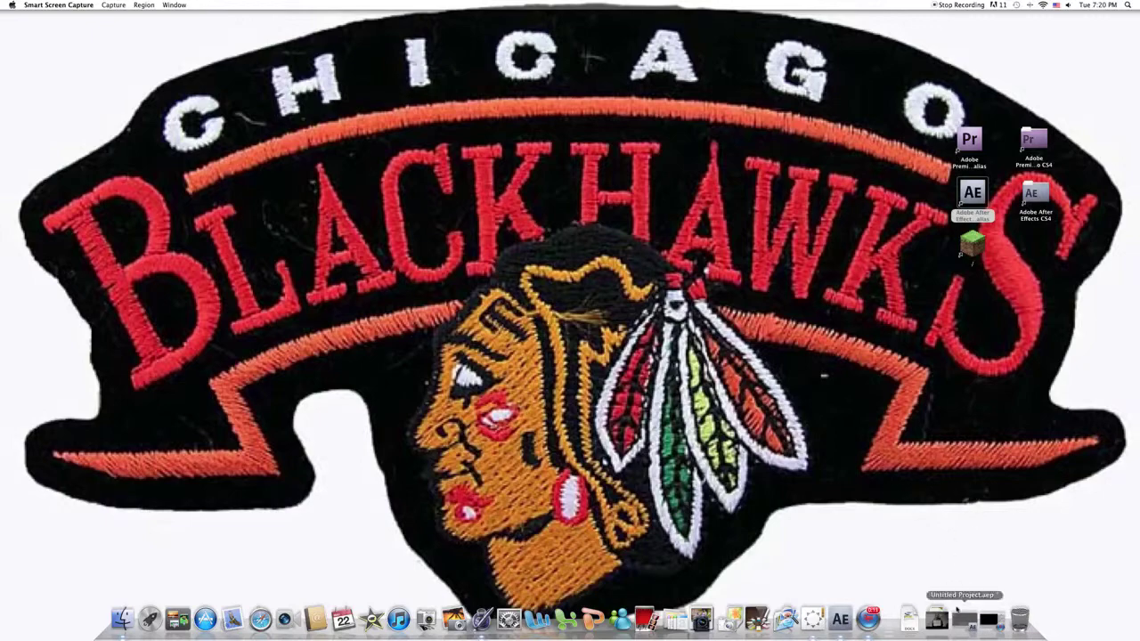
- Create a Muzzle Flash TUT composition from the Muzzle Flash TUT.mov footage
{"action": "left_click", "coordinate": [964, 618]}
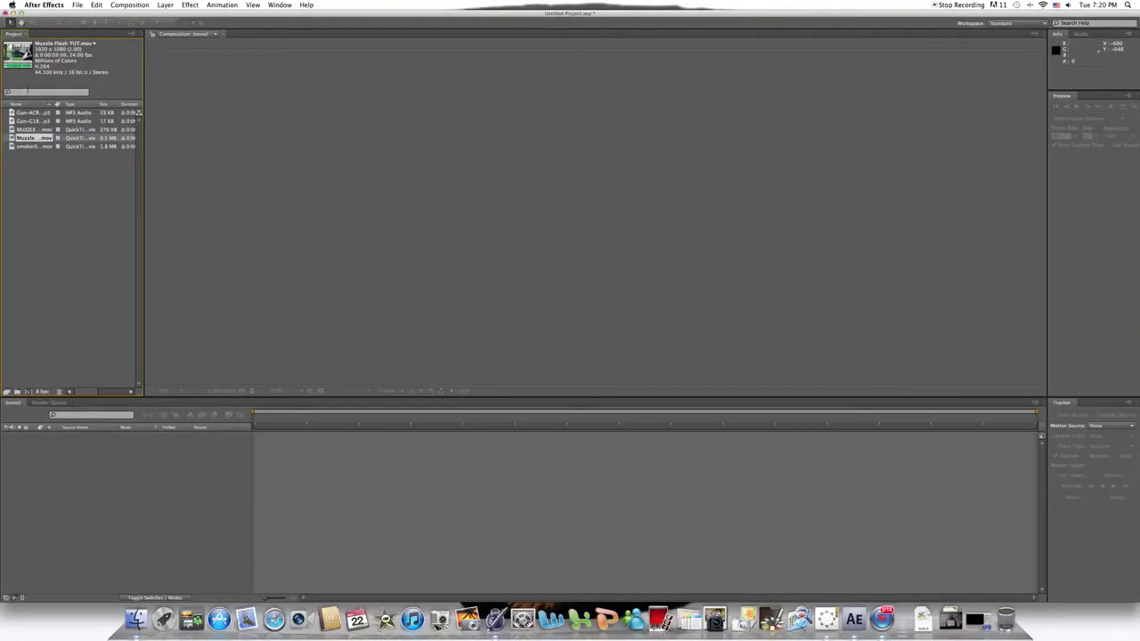
{"action": "left_click", "coordinate": [42, 191]}
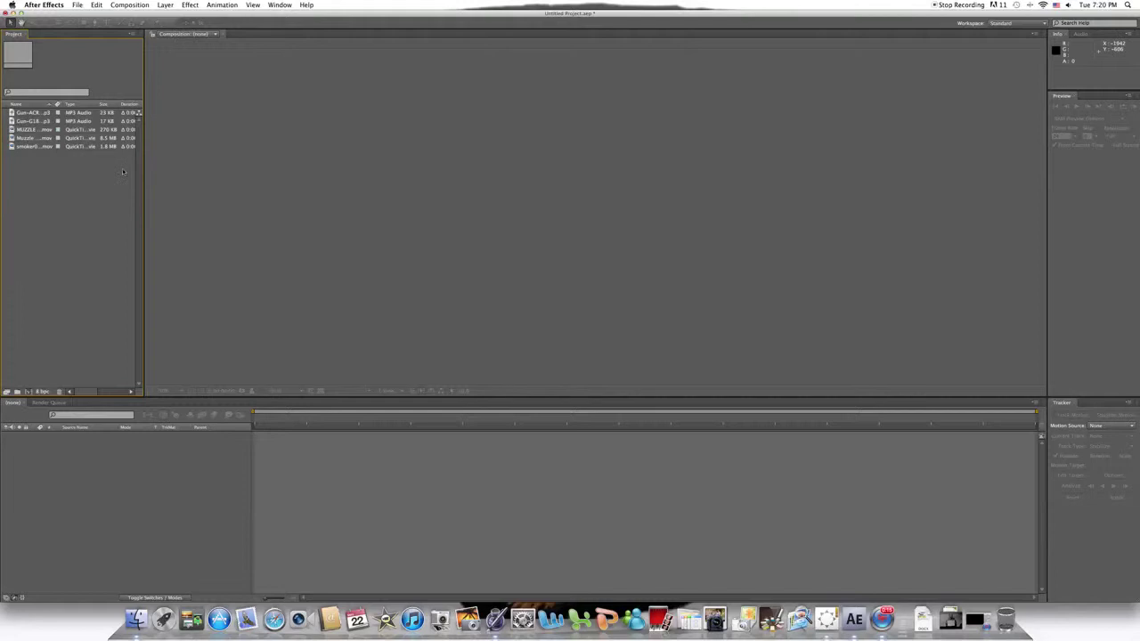
{"action": "left_click_drag", "start_coordinate": [33, 138], "coordinate": [28, 393]}
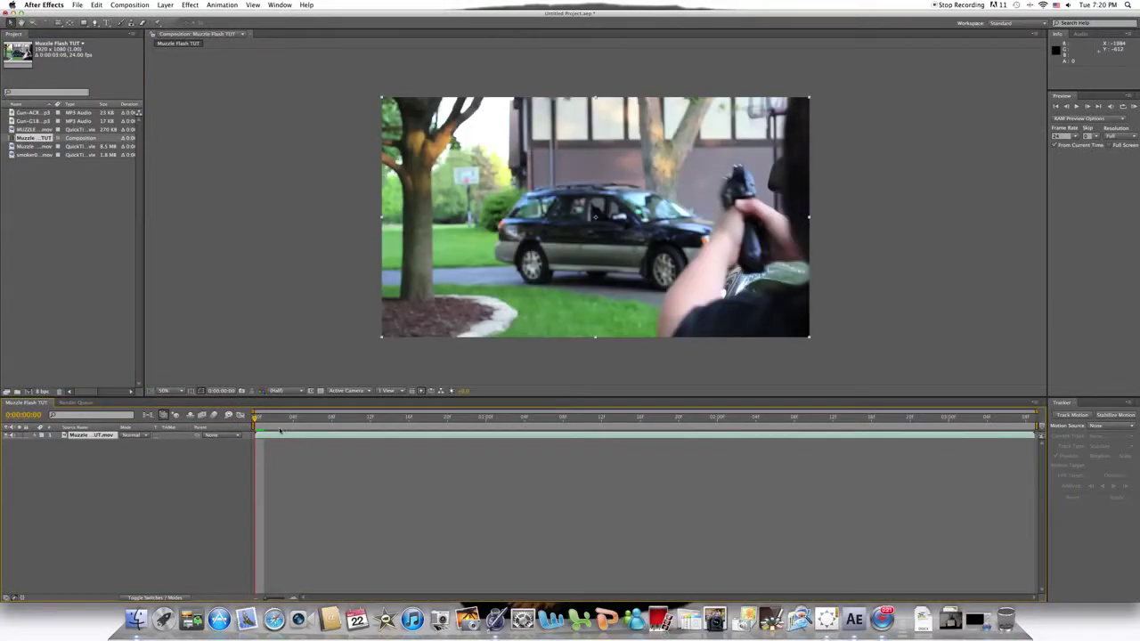
- Scrub and play back the gunfire clip to preview it
{"action": "left_click_drag", "start_coordinate": [257, 417], "coordinate": [223, 448]}
{"action": "key", "text": "space"}
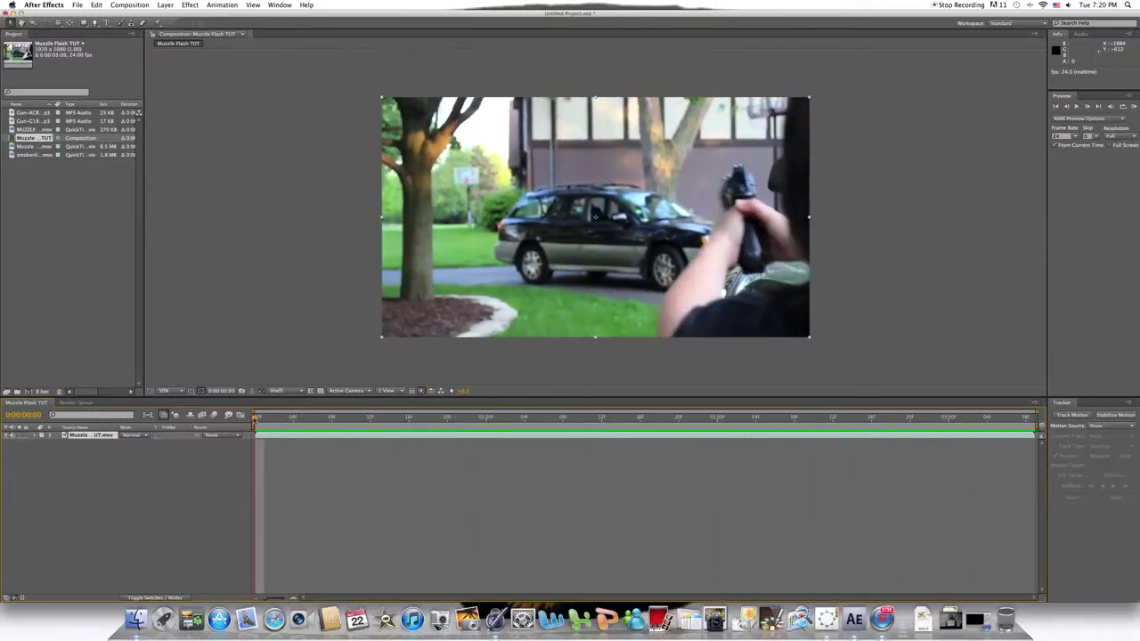
{"action": "mouse_move", "coordinate": [258, 421]}
{"action": "left_mouse_down"}
{"action": "mouse_move", "coordinate": [754, 433]}
{"action": "mouse_move", "coordinate": [885, 433]}
{"action": "mouse_move", "coordinate": [844, 424]}
{"action": "mouse_move", "coordinate": [901, 422]}
{"action": "mouse_move", "coordinate": [852, 412]}
{"action": "mouse_move", "coordinate": [896, 411]}
{"action": "mouse_move", "coordinate": [253, 419]}
{"action": "left_mouse_up"}
- Apply a Color Correction > Curves effect to the gunfire clip
{"action": "left_click", "coordinate": [199, 5]}
{"action": "mouse_move", "coordinate": [232, 80]}
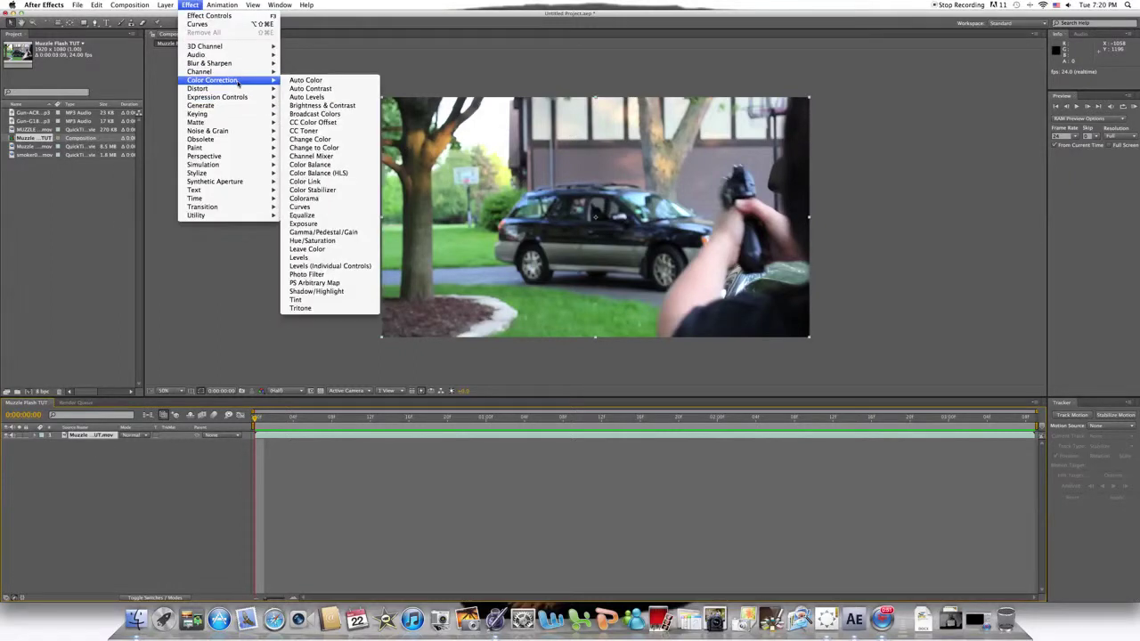
{"action": "left_click", "coordinate": [316, 206]}
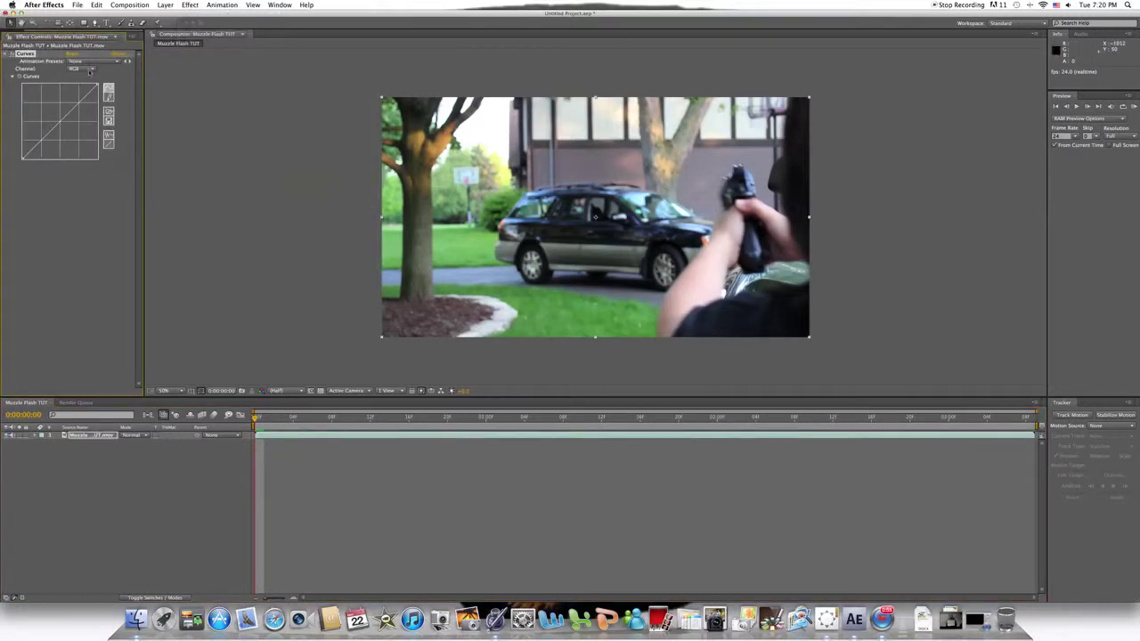
- Bend the RGB curve into an S, with raised highlights and lowered shadows, and compare before/after
{"action": "left_click", "coordinate": [94, 69]}
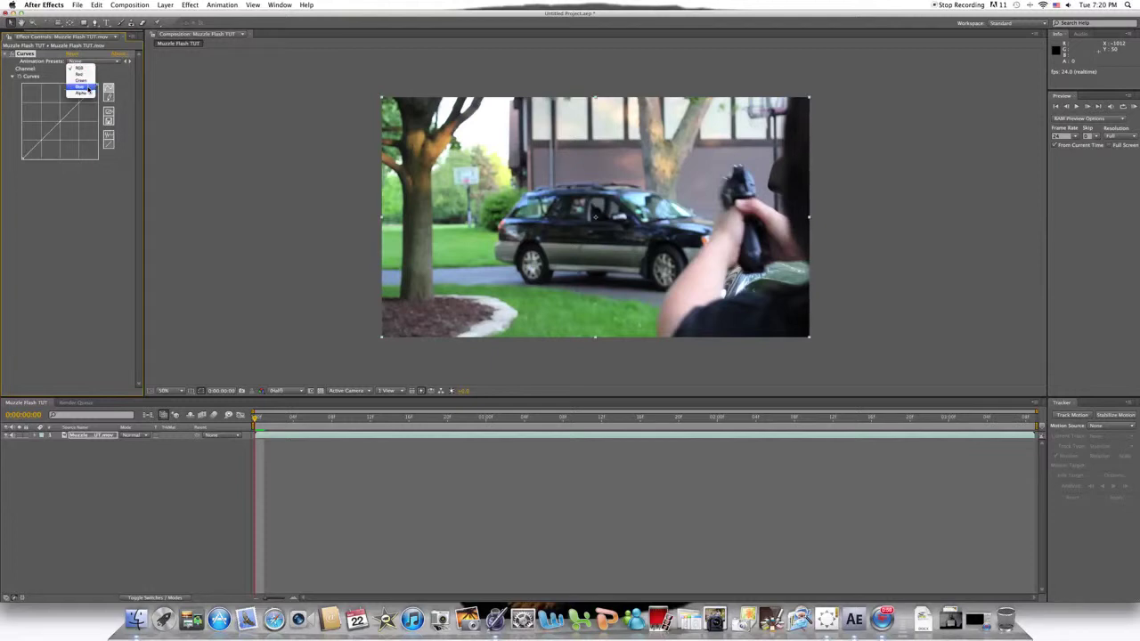
{"action": "left_click", "coordinate": [79, 69]}
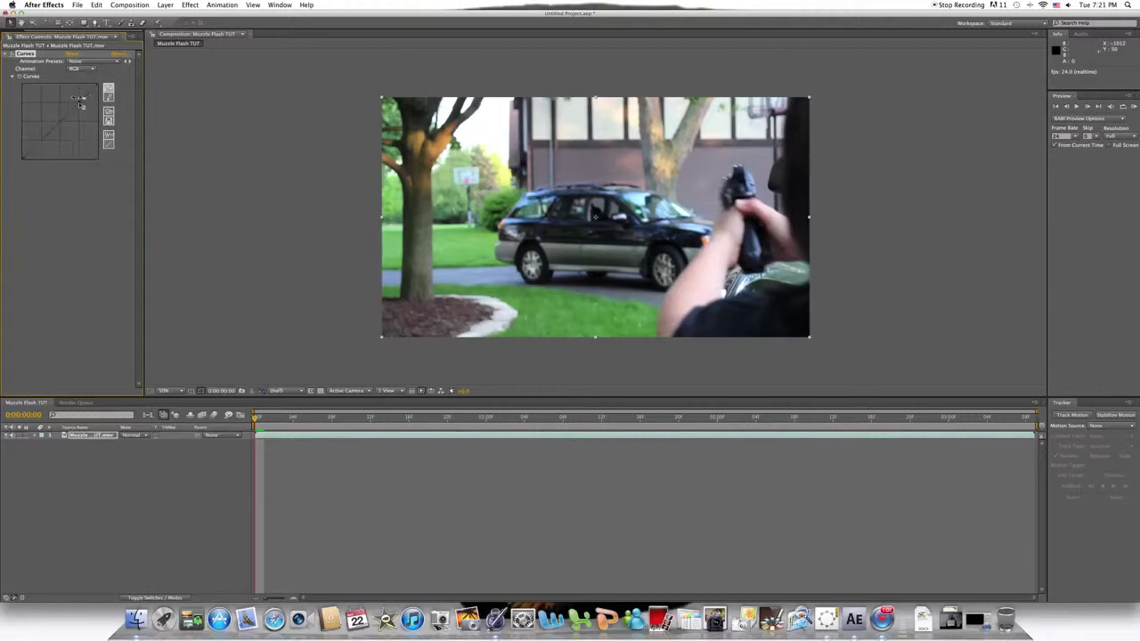
{"action": "left_click_drag", "start_coordinate": [81, 101], "coordinate": [78, 97]}
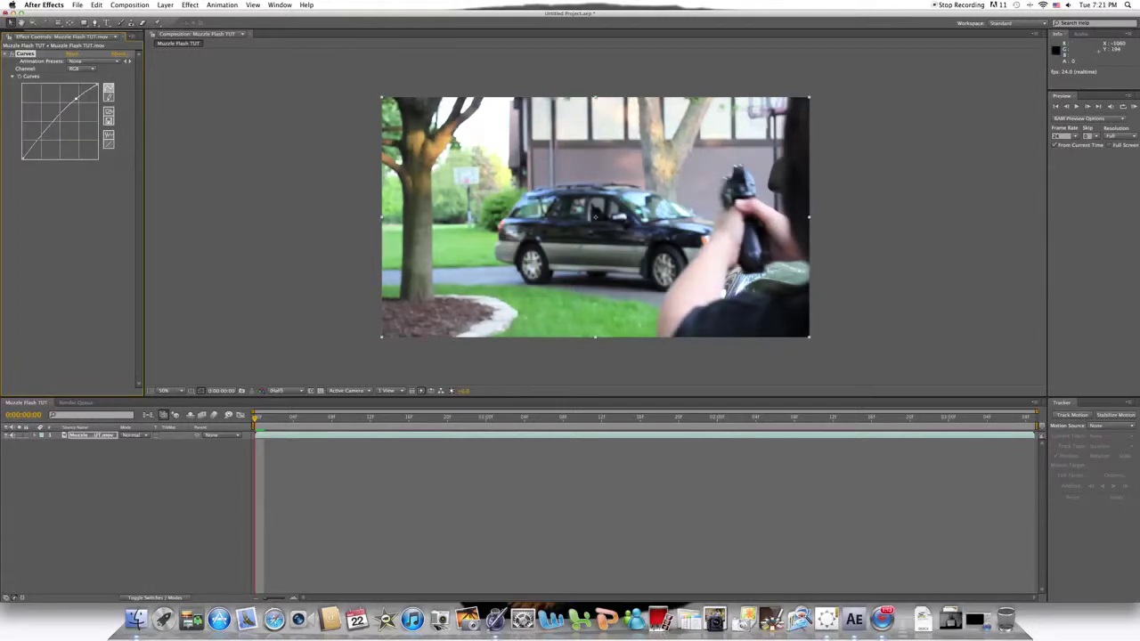
{"action": "left_click_drag", "start_coordinate": [40, 136], "coordinate": [43, 143]}
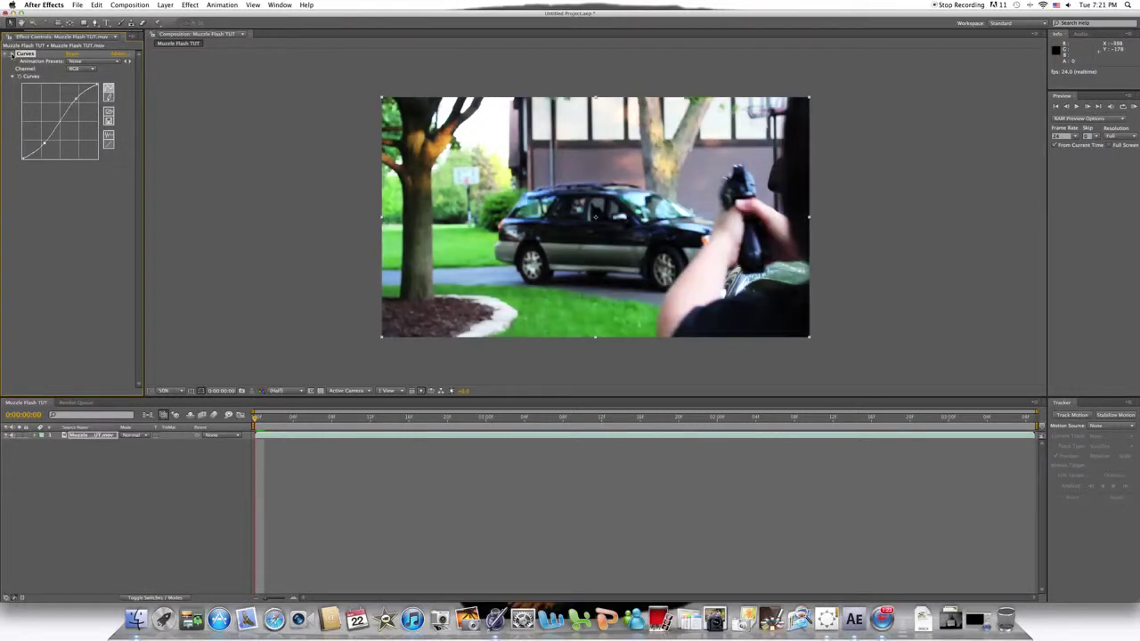
{"action": "left_click", "coordinate": [12, 54]}
{"action": "left_click", "coordinate": [12, 54]}
- Give the Red channel curve an S-shape with lifted highlights and lowered shadows
{"action": "left_click", "coordinate": [89, 68]}
{"action": "left_click", "coordinate": [83, 78]}
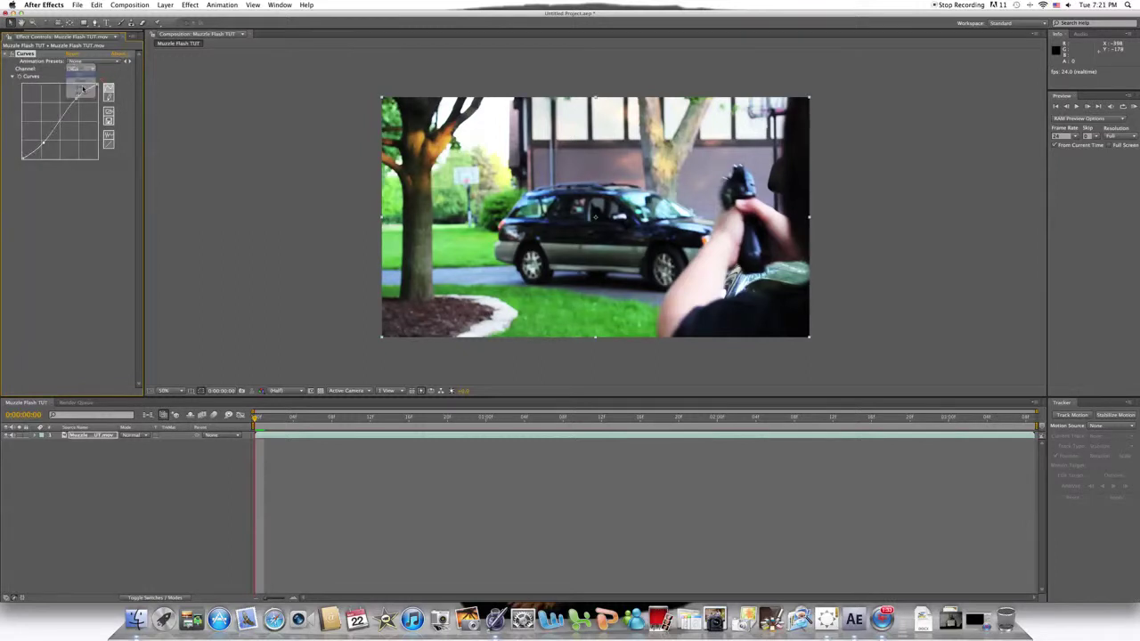
{"action": "left_click_drag", "start_coordinate": [78, 104], "coordinate": [78, 99]}
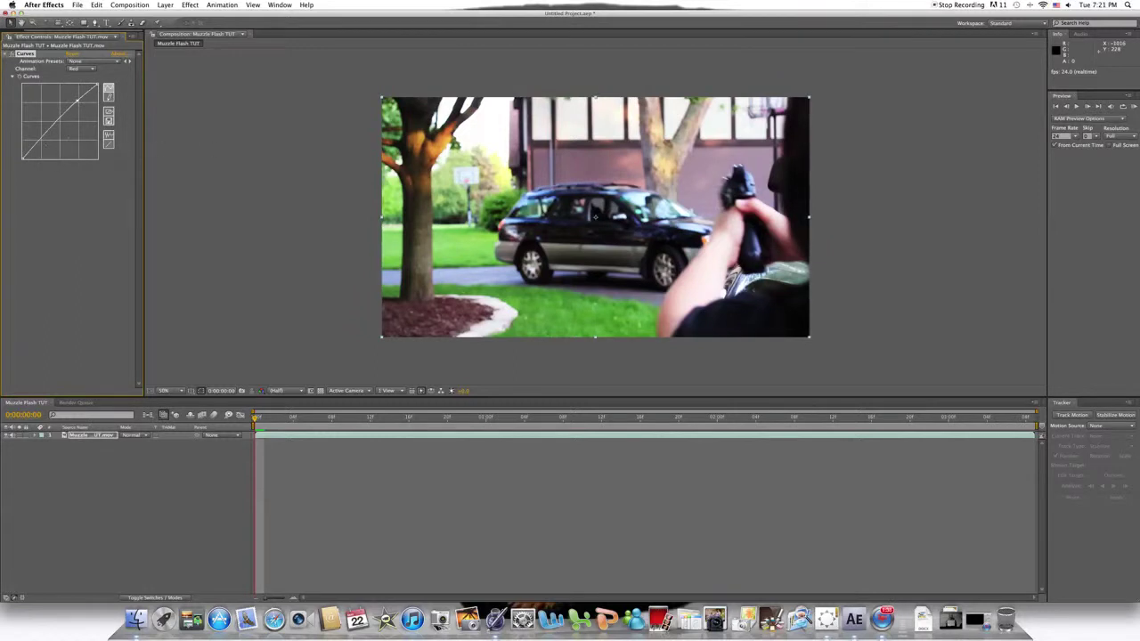
{"action": "left_click_drag", "start_coordinate": [41, 139], "coordinate": [44, 141]}
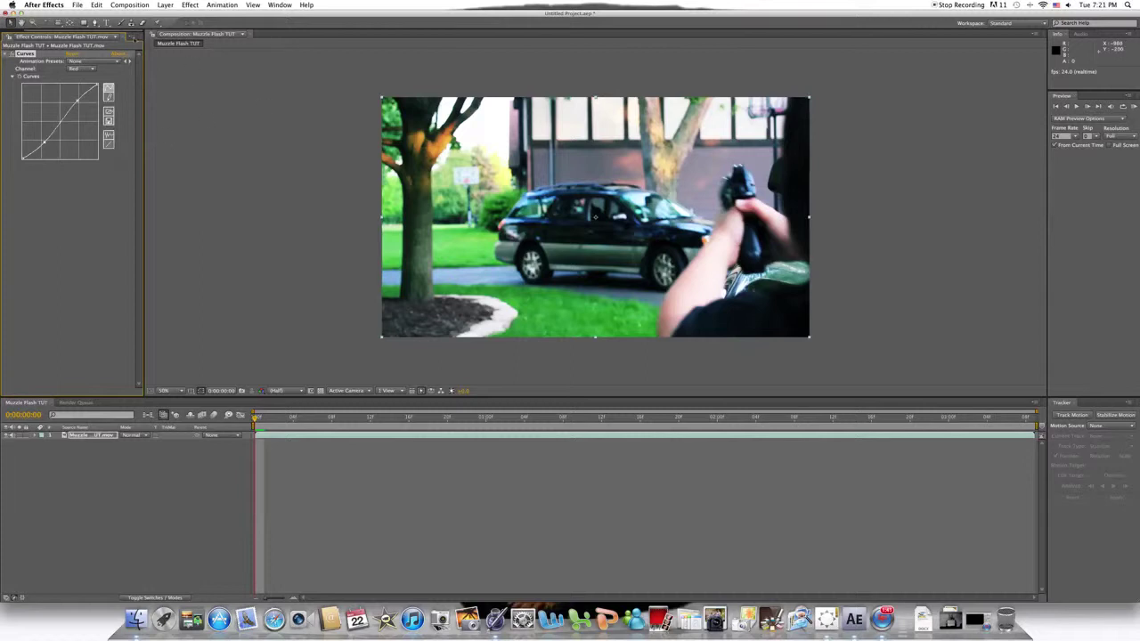
- Give the Green channel curve an S-shape with lifted highlights and lowered shadows
{"action": "left_click", "coordinate": [89, 69]}
{"action": "left_click", "coordinate": [80, 74]}
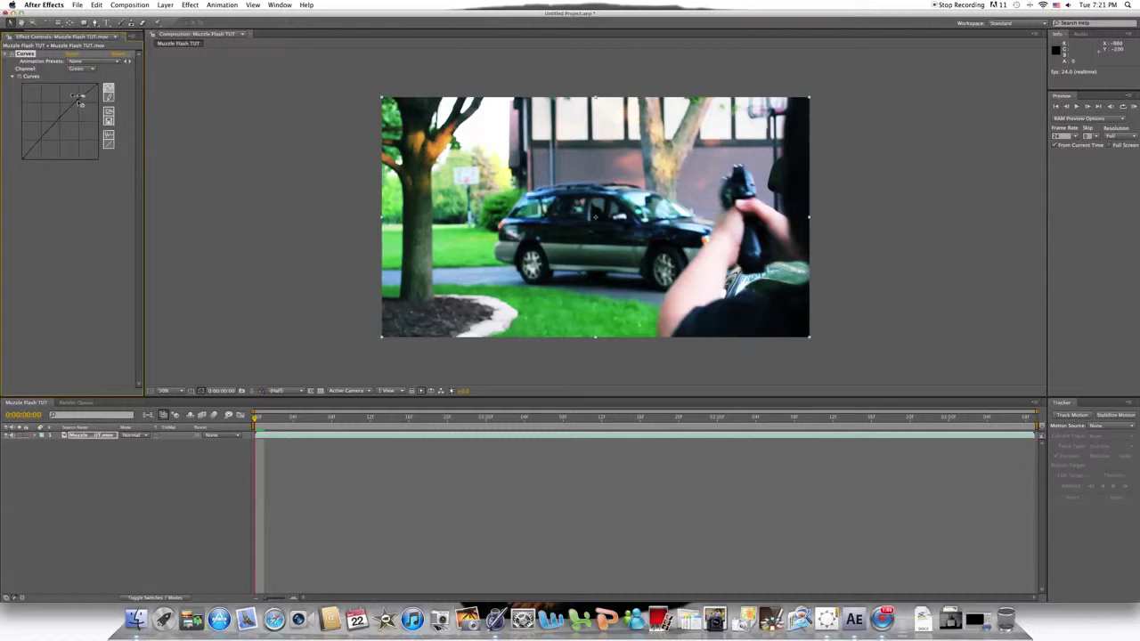
{"action": "left_click_drag", "start_coordinate": [79, 104], "coordinate": [79, 99]}
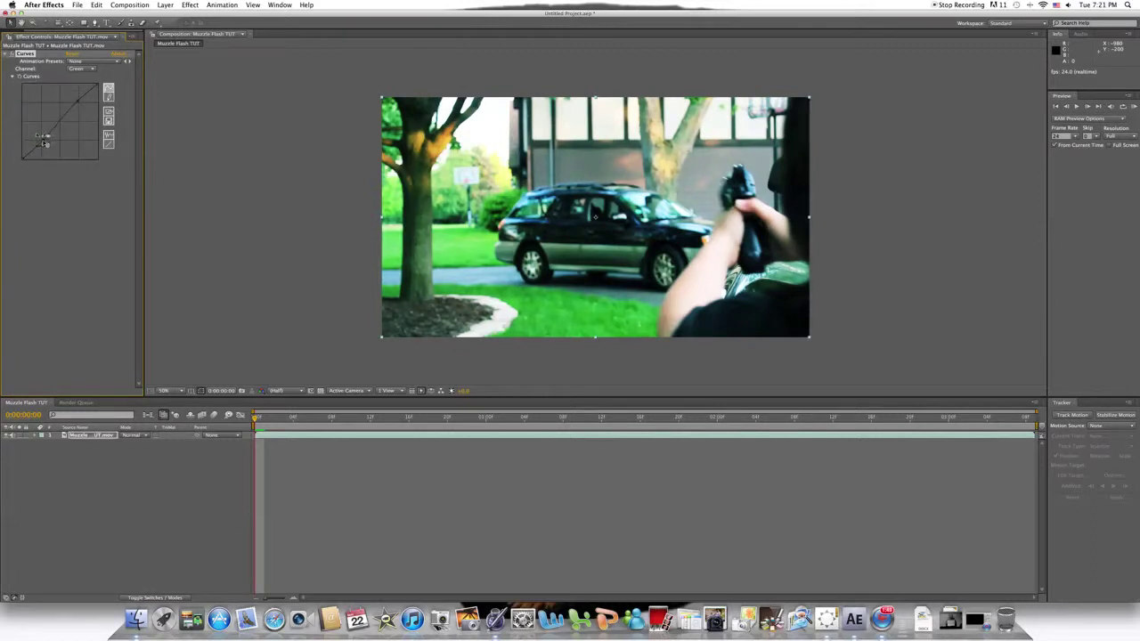
{"action": "left_click_drag", "start_coordinate": [41, 138], "coordinate": [42, 141]}
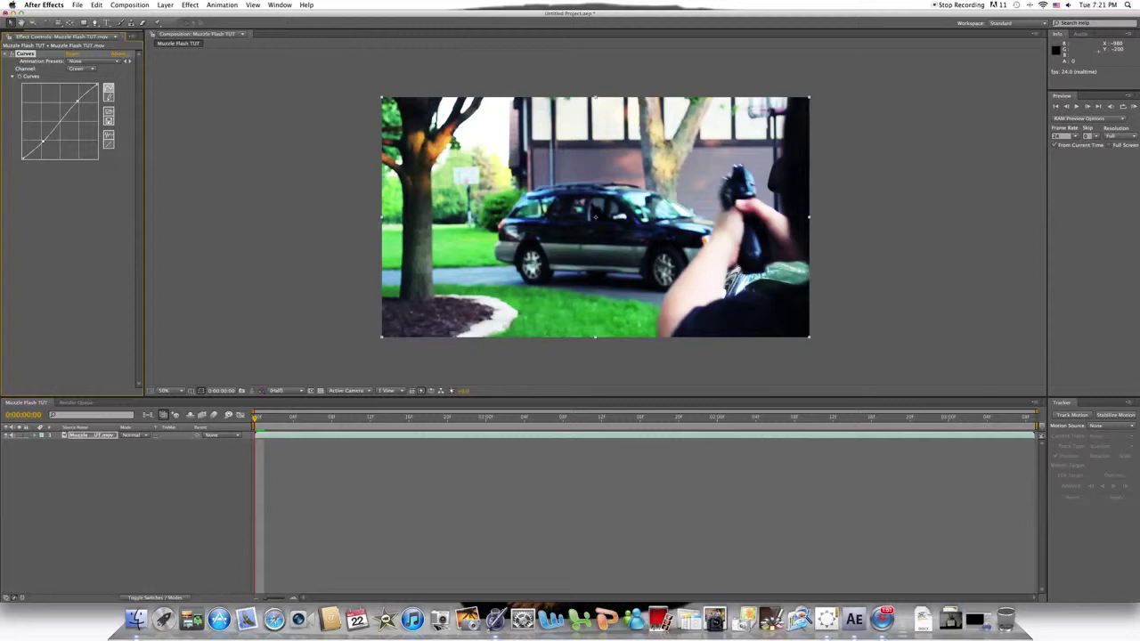
- Add an S-curve to the Blue channel, compare with Curves off, then collapse the effect
{"action": "left_click", "coordinate": [82, 69]}
{"action": "left_click", "coordinate": [82, 80]}
{"action": "left_click_drag", "start_coordinate": [77, 104], "coordinate": [77, 101]}
{"action": "left_click_drag", "start_coordinate": [43, 138], "coordinate": [43, 142]}
{"action": "left_click", "coordinate": [9, 54]}
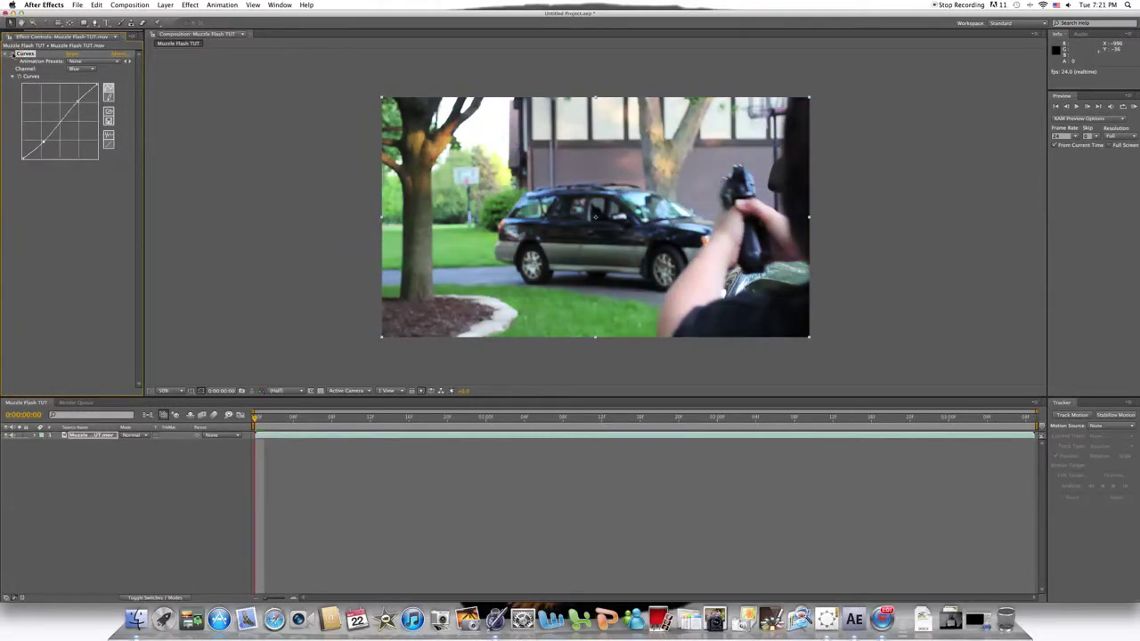
{"action": "left_click", "coordinate": [8, 53]}
{"action": "left_click", "coordinate": [8, 53]}
{"action": "left_click", "coordinate": [8, 53]}
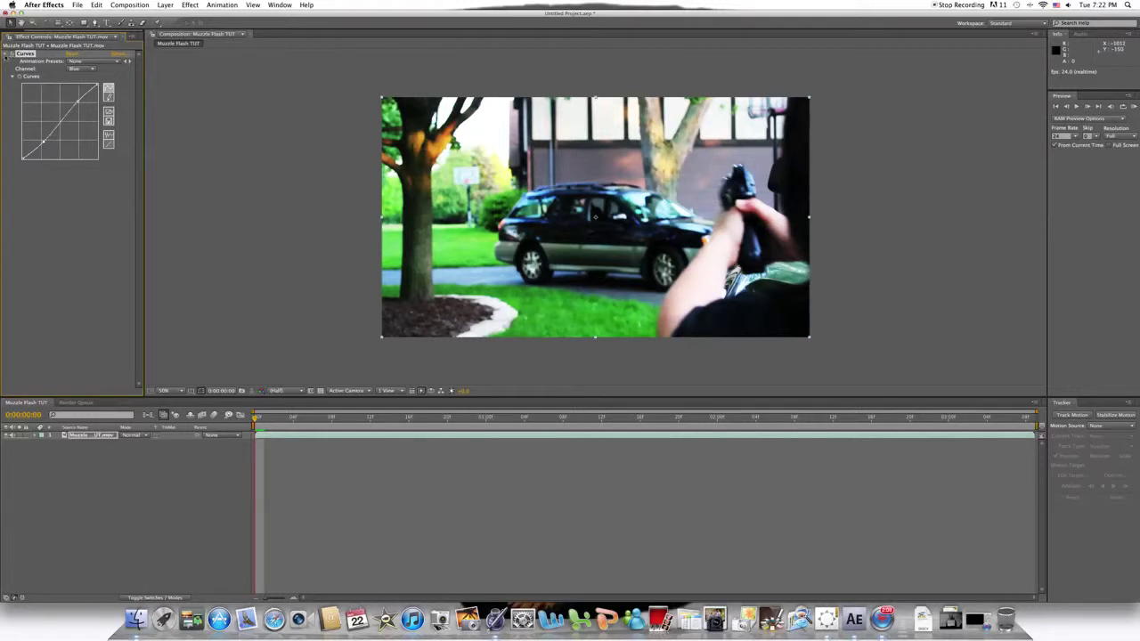
{"action": "left_click", "coordinate": [5, 54]}
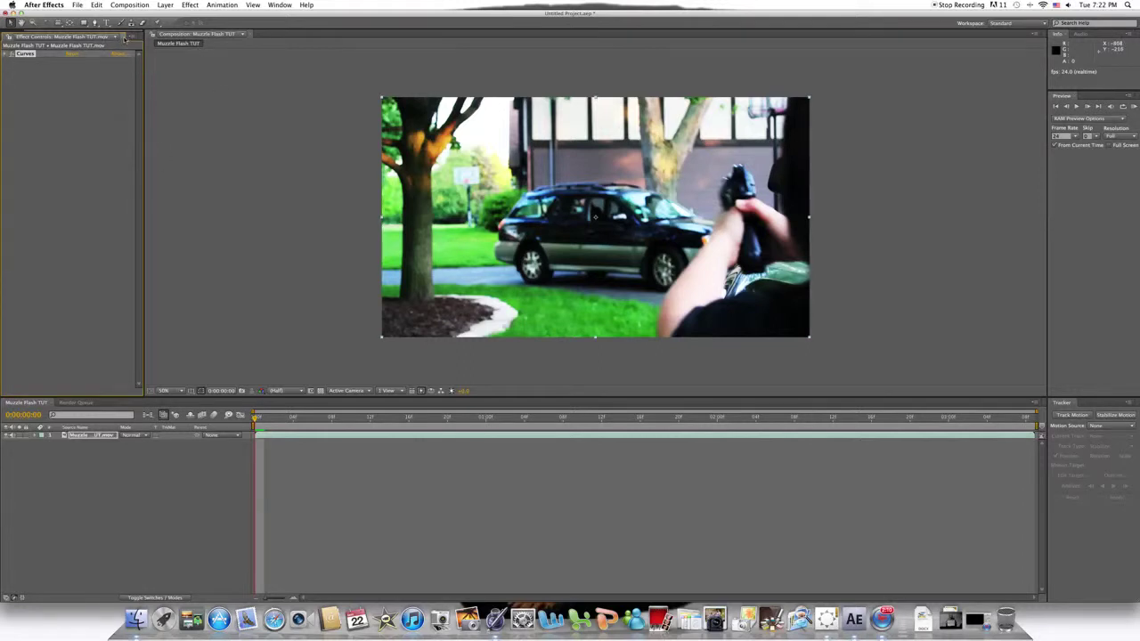
- Move the time indicator to the gunshot frame at 0:00:02:15
{"action": "left_click", "coordinate": [128, 37]}
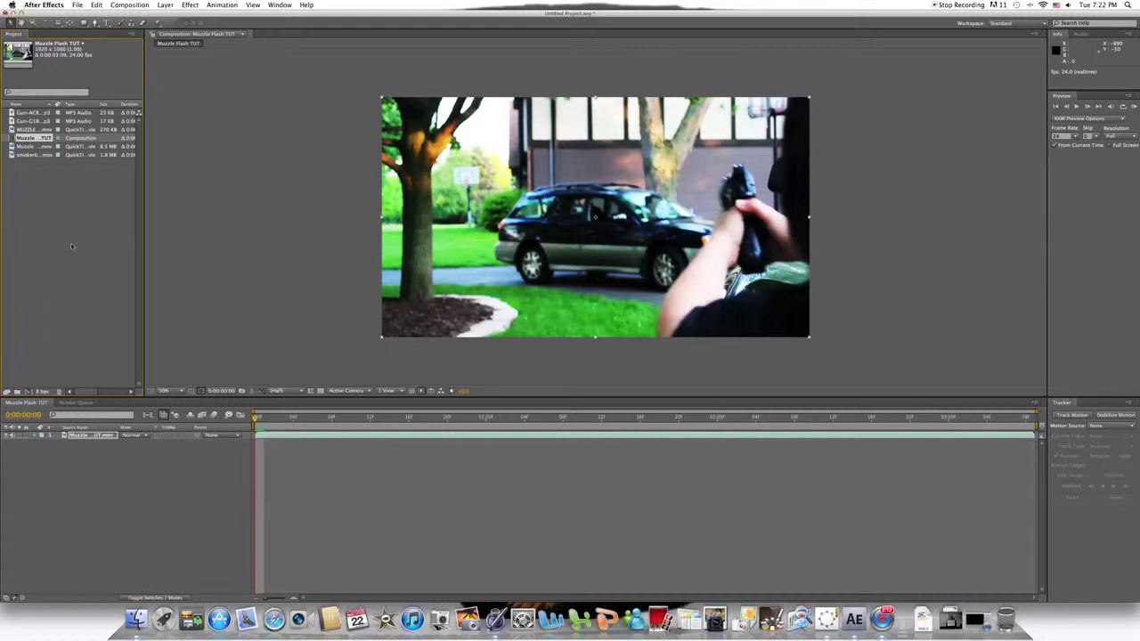
{"action": "left_click_drag", "start_coordinate": [290, 426], "coordinate": [852, 431]}
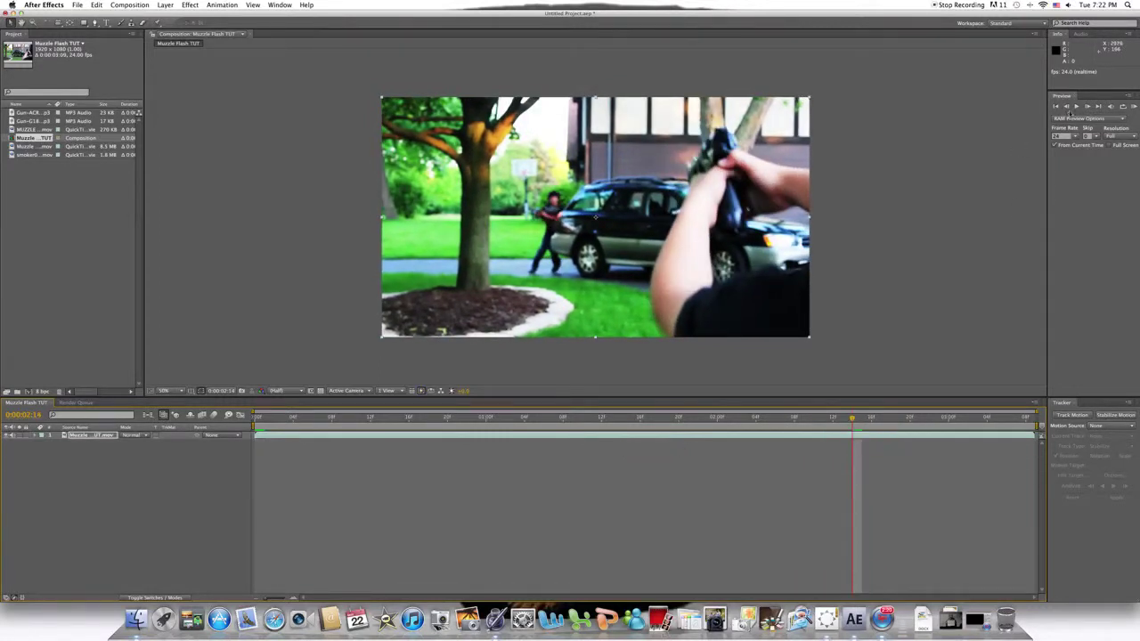
{"action": "left_click", "coordinate": [1066, 107]}
{"action": "left_click", "coordinate": [1088, 107]}
{"action": "left_click", "coordinate": [1088, 107]}
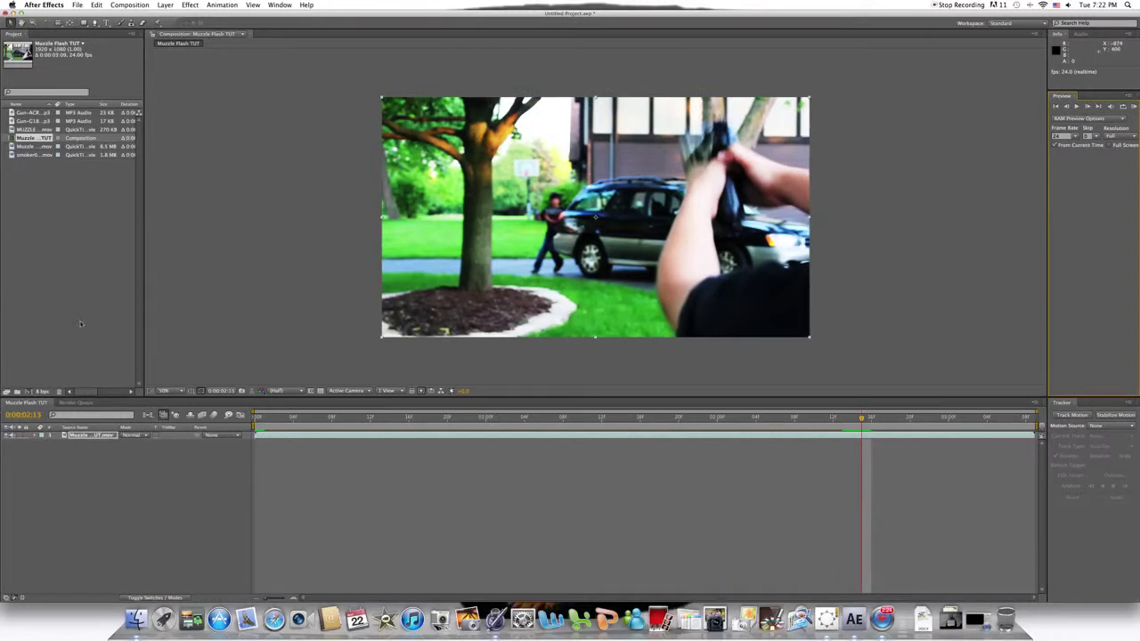
- Duplicate the gunfire layer and trim the top copy to a single frame at the shot
{"action": "left_click", "coordinate": [100, 434]}
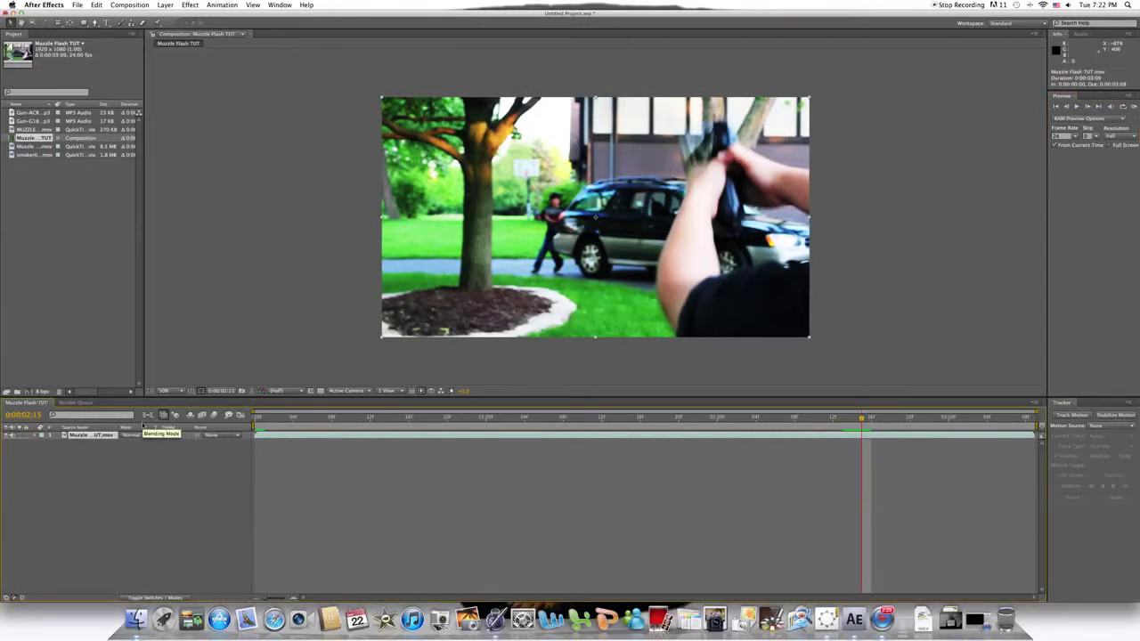
{"action": "key", "text": "super+d"}
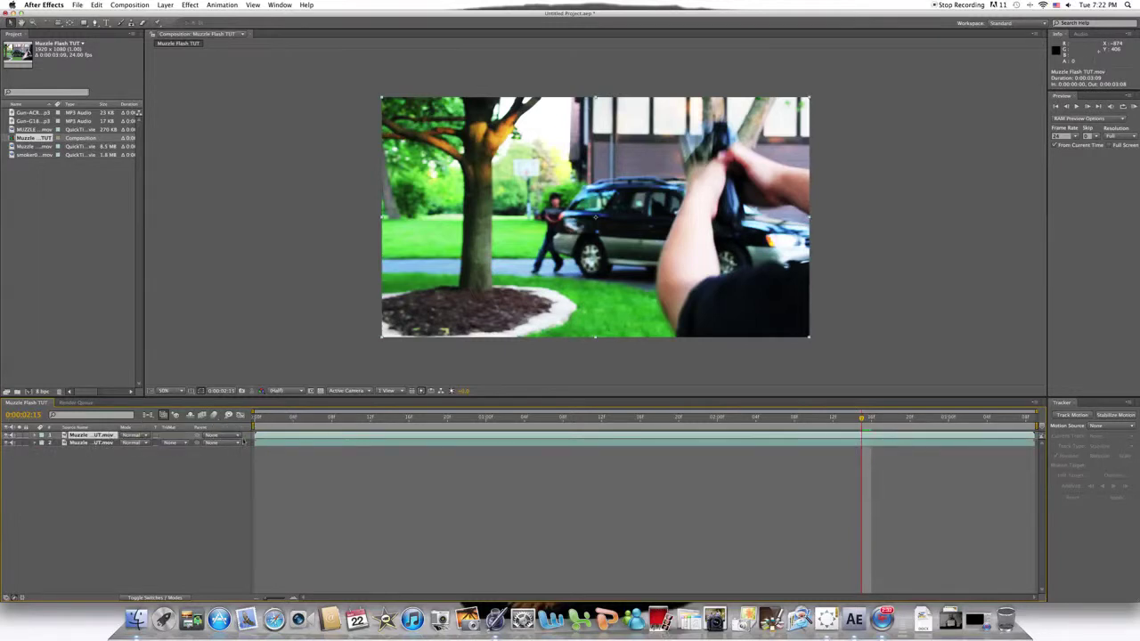
{"action": "left_click_drag", "start_coordinate": [259, 434], "coordinate": [858, 500]}
{"action": "key", "text": "alt+bracketright"}
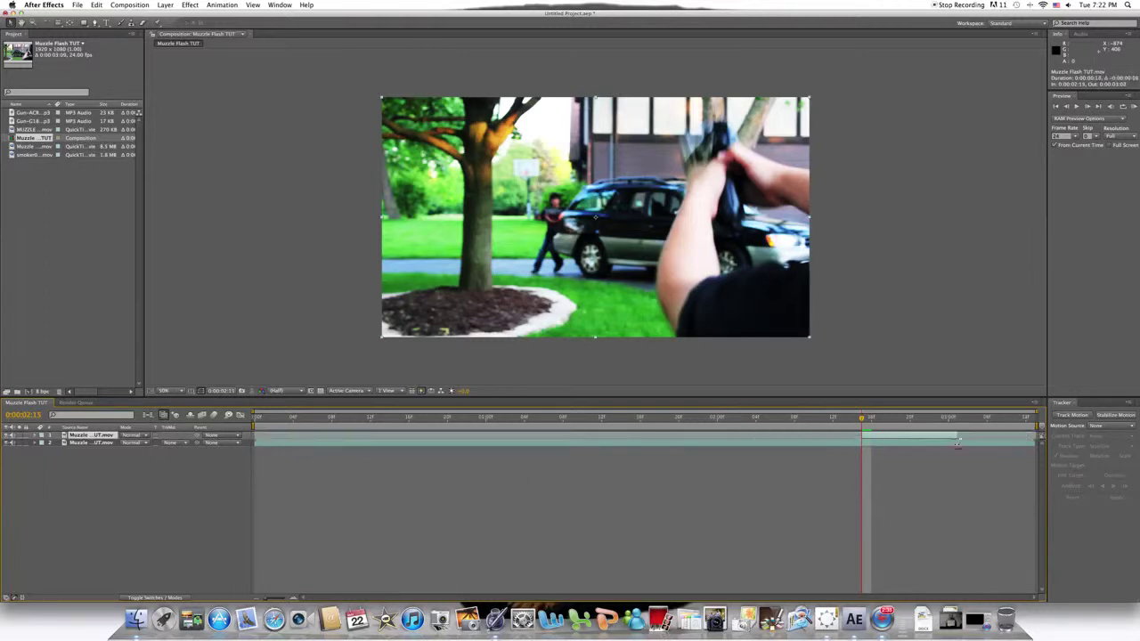
- With the Pen tool, trace a mask down the arm's edge and along the bottom and right frame edges
{"action": "key", "text": "g"}
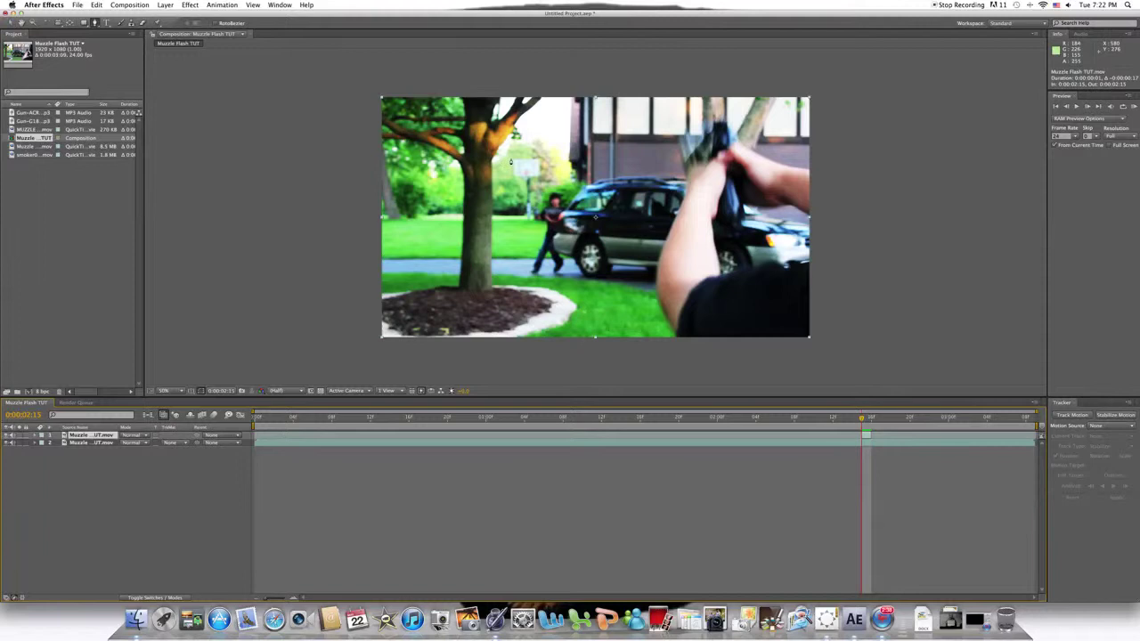
{"action": "left_click", "coordinate": [684, 176]}
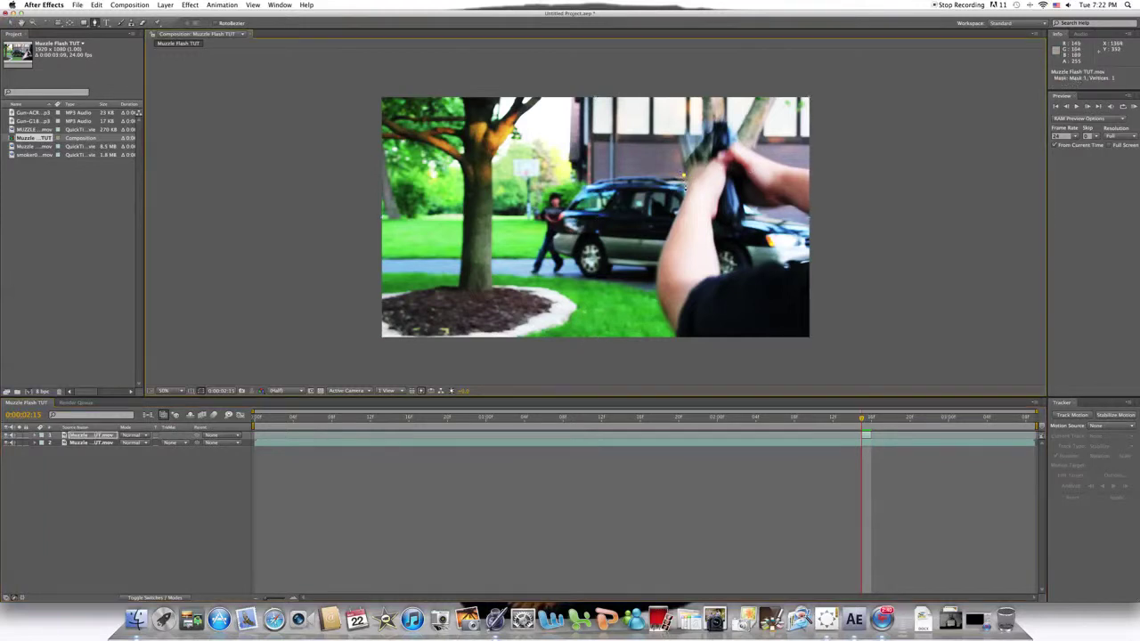
{"action": "left_click", "coordinate": [682, 196]}
{"action": "left_click", "coordinate": [677, 213]}
{"action": "left_click", "coordinate": [660, 258]}
{"action": "left_click", "coordinate": [657, 273]}
{"action": "left_click", "coordinate": [656, 287]}
{"action": "left_click", "coordinate": [658, 301]}
{"action": "left_click", "coordinate": [665, 315]}
{"action": "left_click", "coordinate": [670, 326]}
{"action": "left_click", "coordinate": [679, 336]}
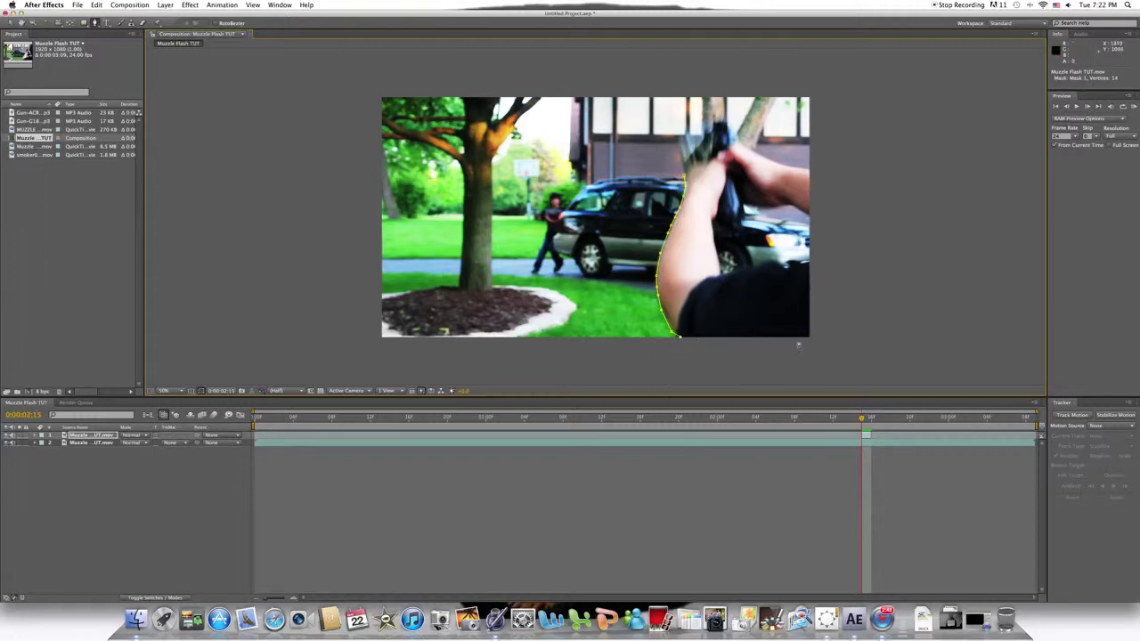
{"action": "left_click", "coordinate": [808, 337]}
{"action": "left_click", "coordinate": [807, 264]}
- Continue the mask left along the top of the shirt and back up the arm
{"action": "left_click", "coordinate": [790, 265]}
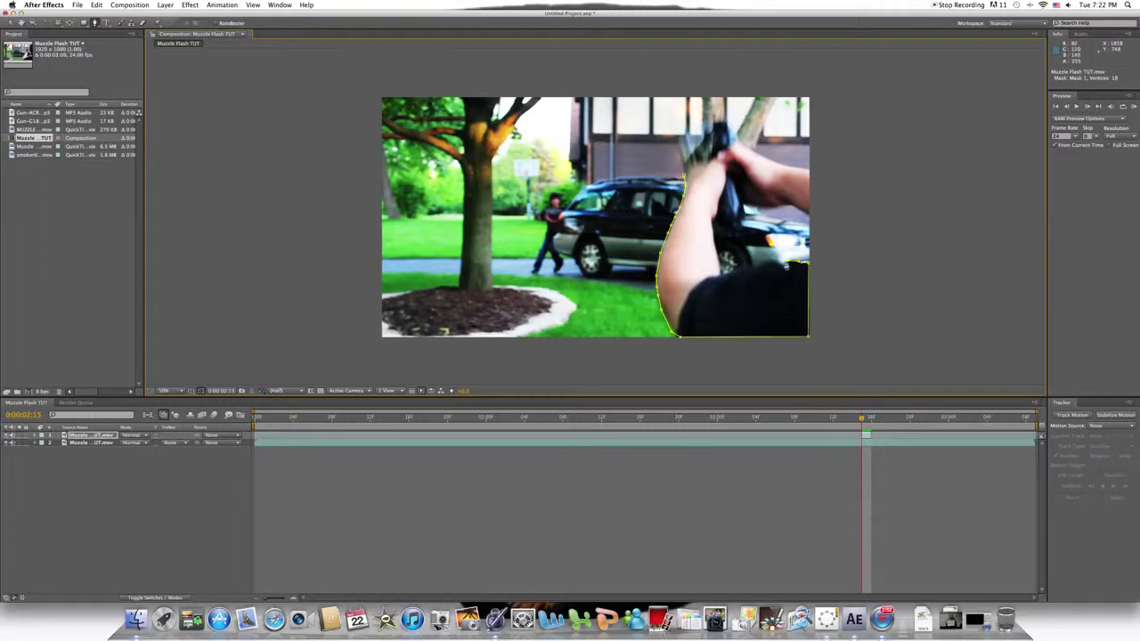
{"action": "left_click", "coordinate": [788, 268]}
{"action": "left_click", "coordinate": [773, 265]}
{"action": "left_click", "coordinate": [764, 265]}
{"action": "left_click", "coordinate": [755, 267]}
{"action": "left_click", "coordinate": [728, 272]}
{"action": "left_click", "coordinate": [721, 272]}
{"action": "left_click", "coordinate": [718, 260]}
{"action": "left_click", "coordinate": [717, 247]}
{"action": "left_click", "coordinate": [714, 231]}
{"action": "left_click", "coordinate": [711, 223]}
- Trace the mask around the gun out to the right frame edge to close the outline
{"action": "left_click", "coordinate": [722, 190]}
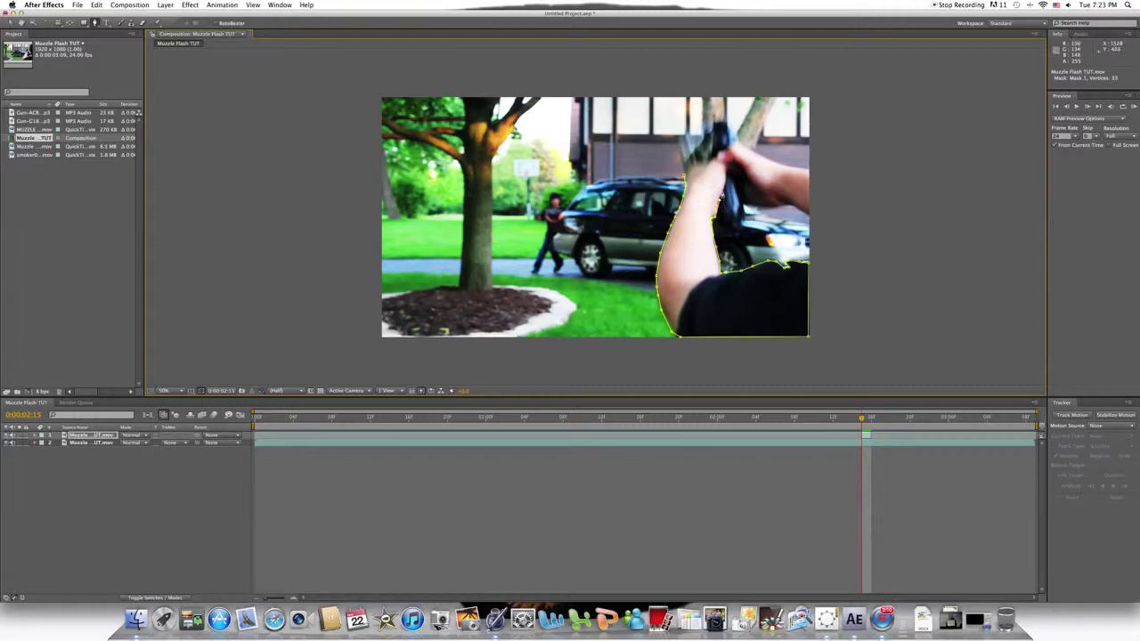
{"action": "left_click", "coordinate": [731, 181]}
{"action": "left_click", "coordinate": [736, 189]}
{"action": "left_click", "coordinate": [739, 198]}
{"action": "left_click", "coordinate": [748, 205]}
{"action": "left_click", "coordinate": [770, 211]}
{"action": "left_click", "coordinate": [795, 205]}
{"action": "left_click", "coordinate": [803, 209]}
{"action": "left_click", "coordinate": [809, 217]}
{"action": "left_click", "coordinate": [809, 174]}
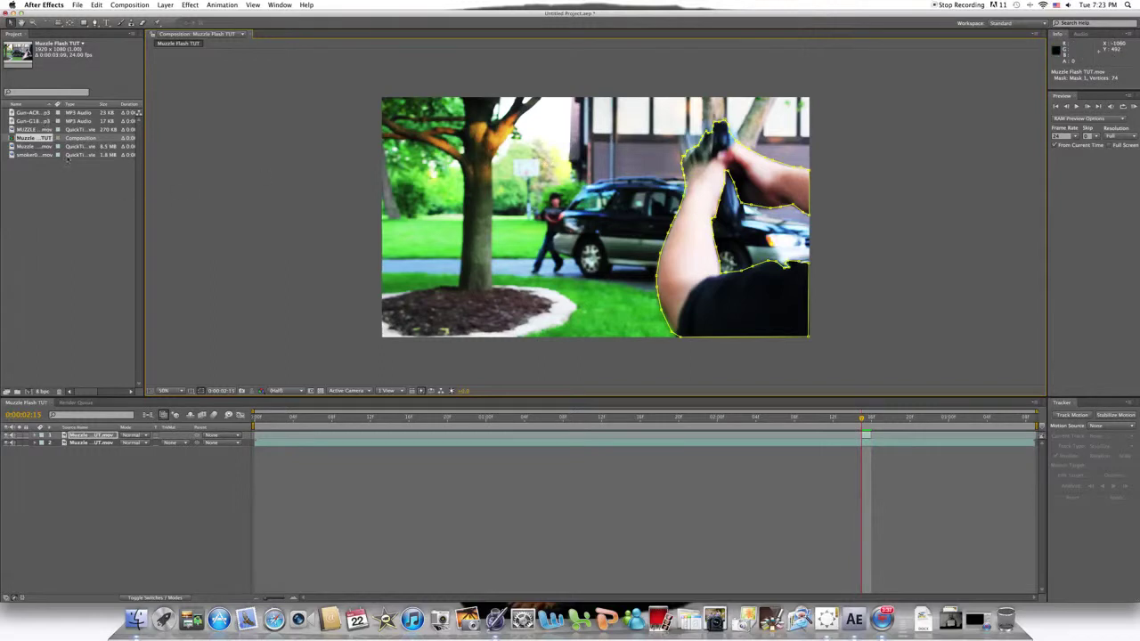
- Place MUZZLE FLASH CORRIDOR.mov beneath the masked arm layer, starting at the shot frame
{"action": "left_click", "coordinate": [36, 130]}
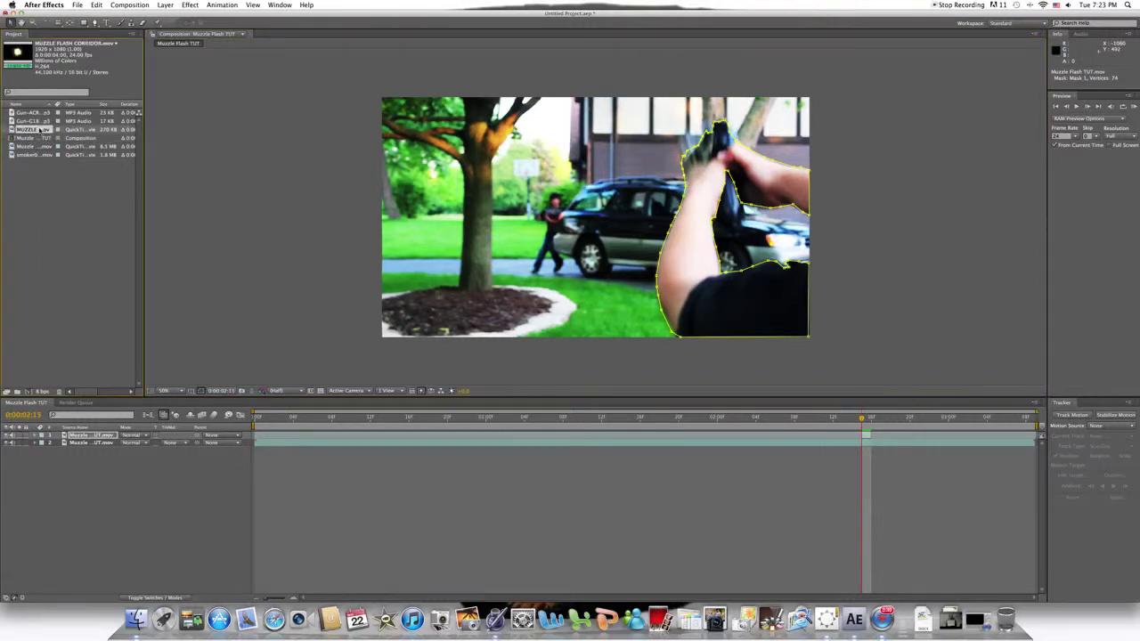
{"action": "left_click_drag", "start_coordinate": [36, 130], "coordinate": [88, 441]}
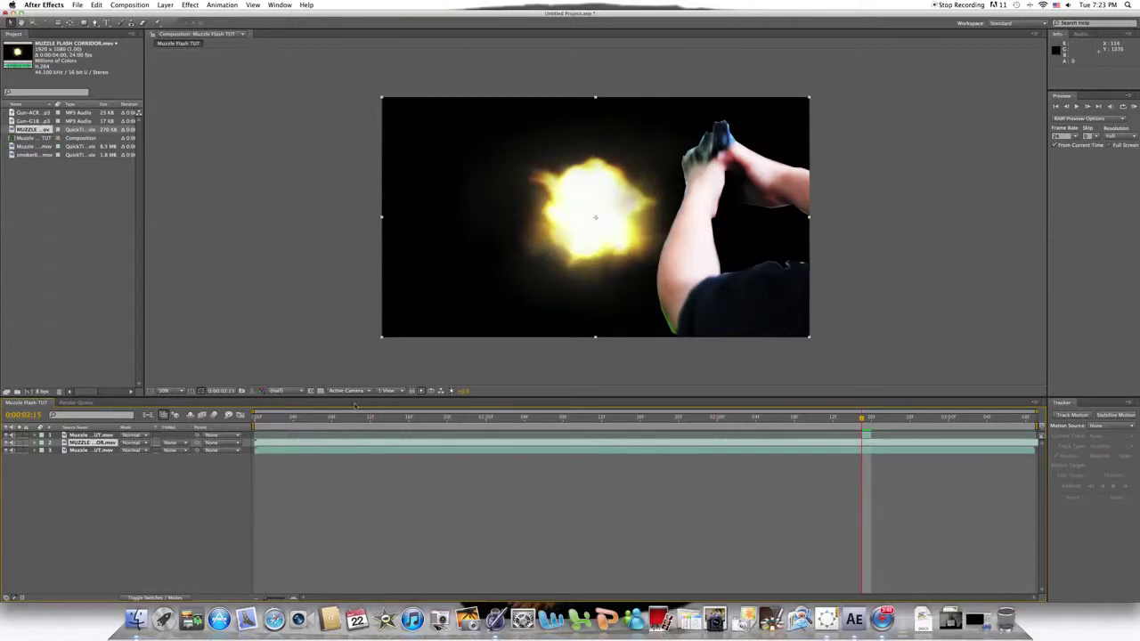
{"action": "left_click_drag", "start_coordinate": [258, 446], "coordinate": [865, 444]}
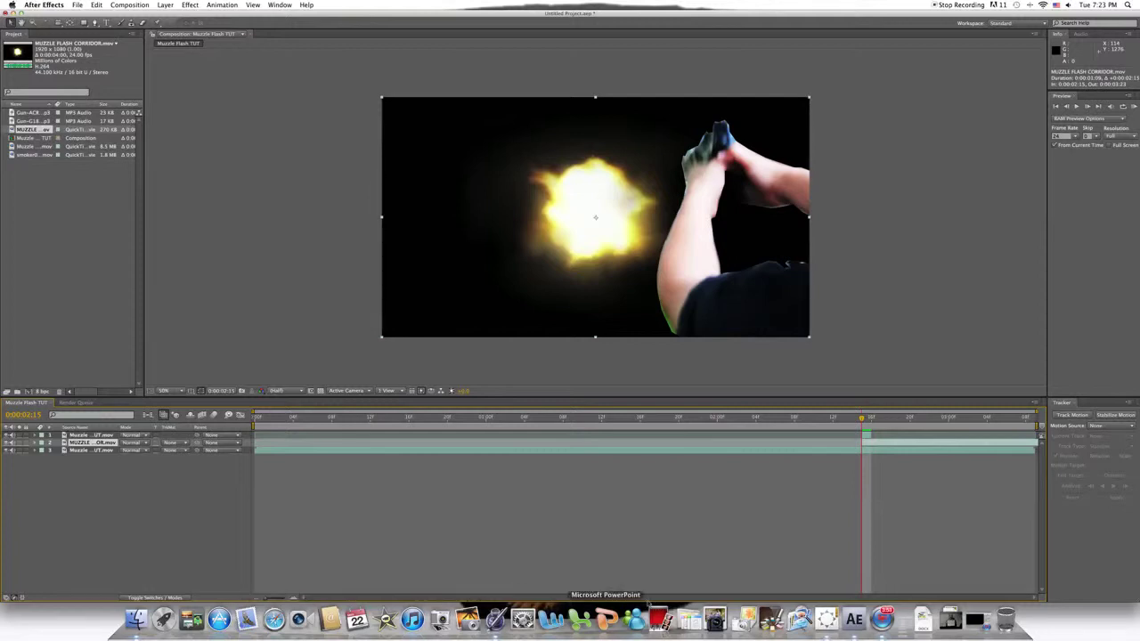
{"action": "left_click_drag", "start_coordinate": [979, 446], "coordinate": [659, 442]}
{"action": "double_click", "coordinate": [681, 442]}
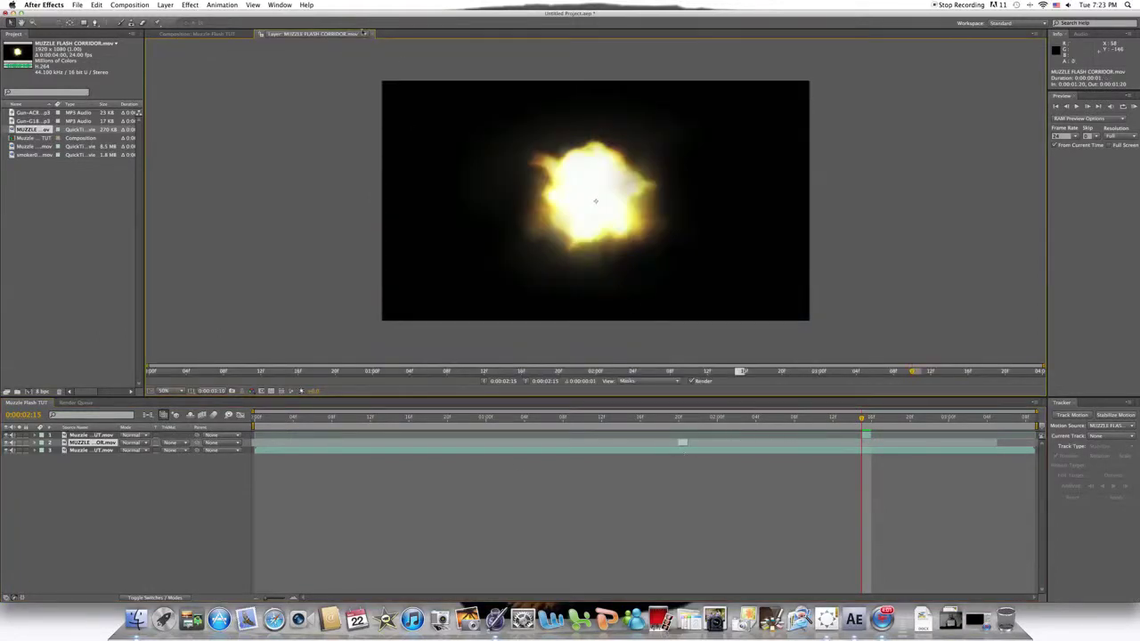
{"action": "left_click", "coordinate": [371, 34]}
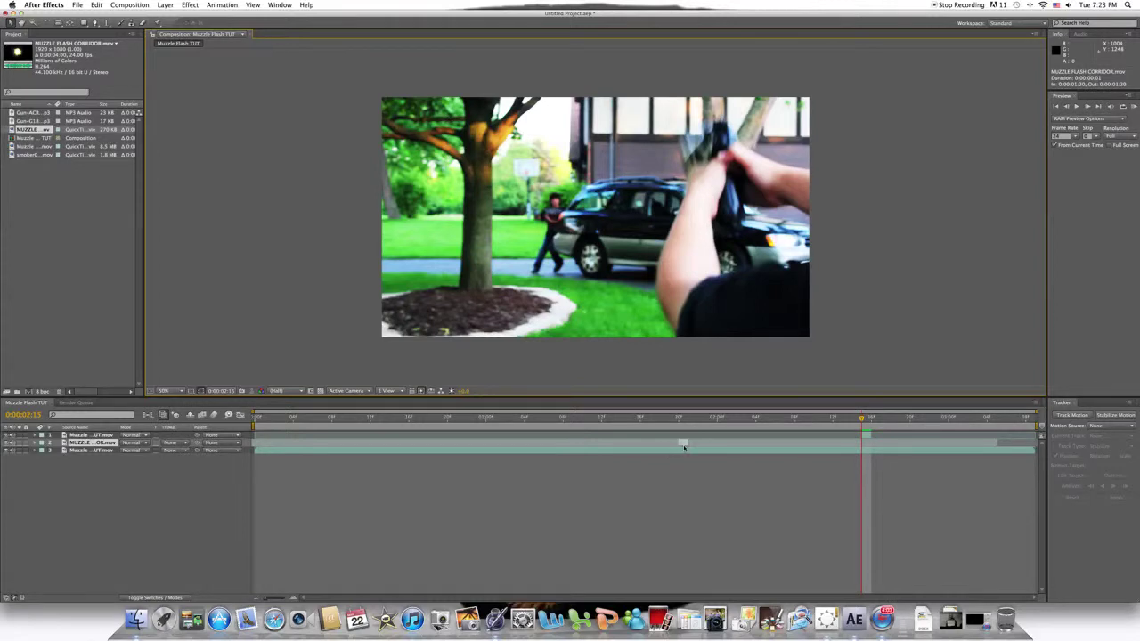
{"action": "left_click_drag", "start_coordinate": [683, 447], "coordinate": [867, 455]}
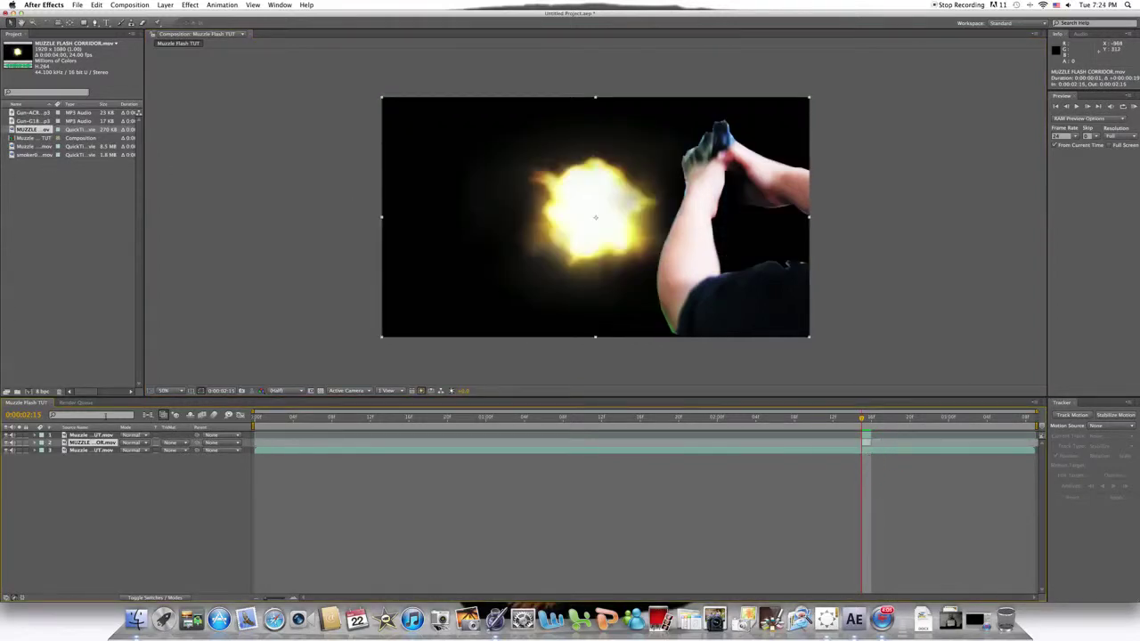
- Set the flash layer to Screen mode, enlarge it and move it up to the gun's muzzle
{"action": "left_click", "coordinate": [135, 442]}
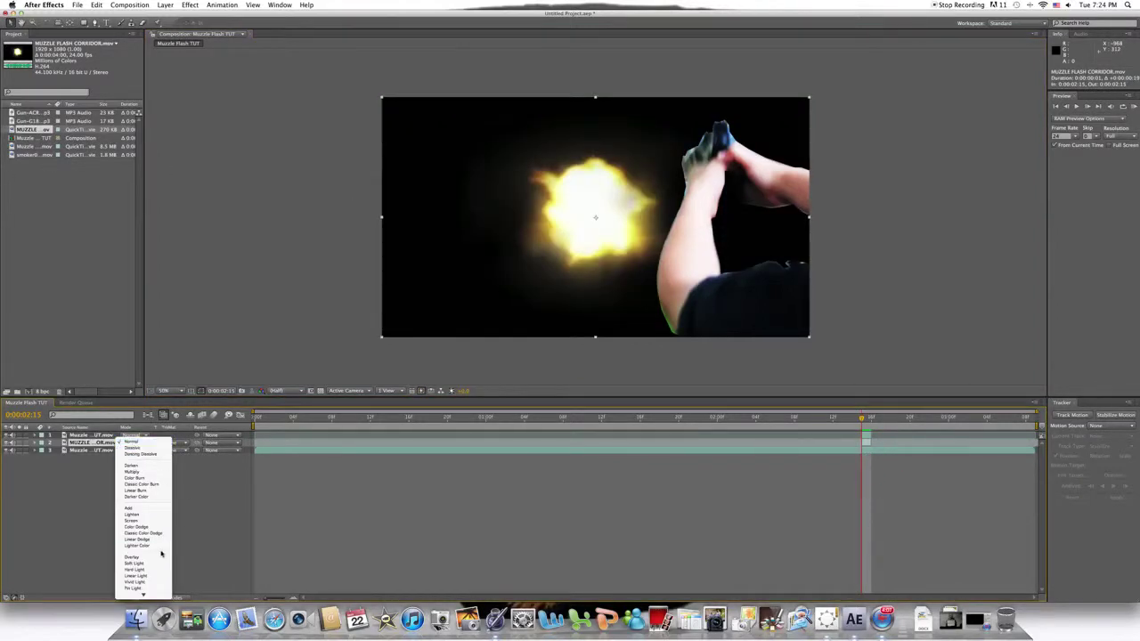
{"action": "left_click", "coordinate": [133, 520]}
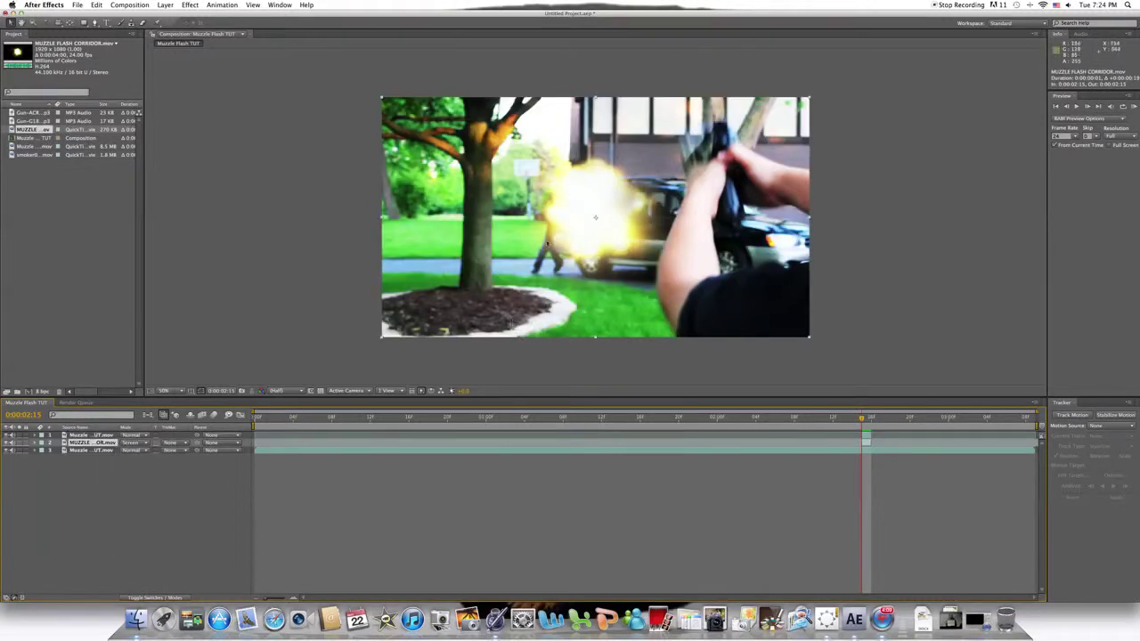
{"action": "left_click_drag", "start_coordinate": [595, 217], "coordinate": [682, 167]}
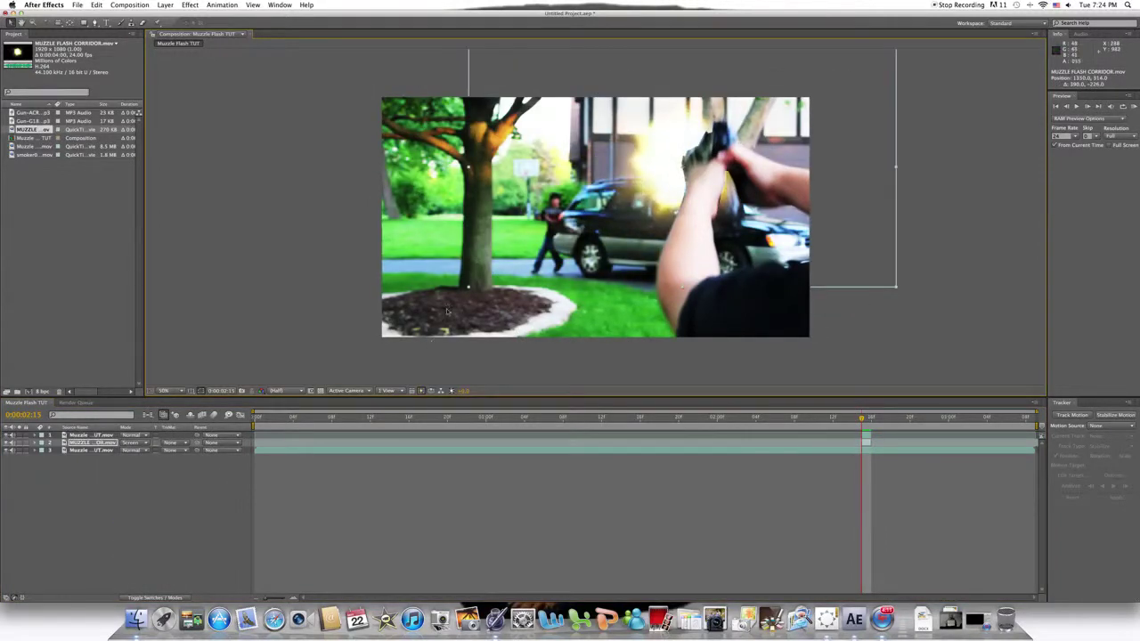
{"action": "left_click_drag", "start_coordinate": [467, 288], "coordinate": [338, 356]}
{"action": "left_click_drag", "start_coordinate": [587, 214], "coordinate": [601, 169]}
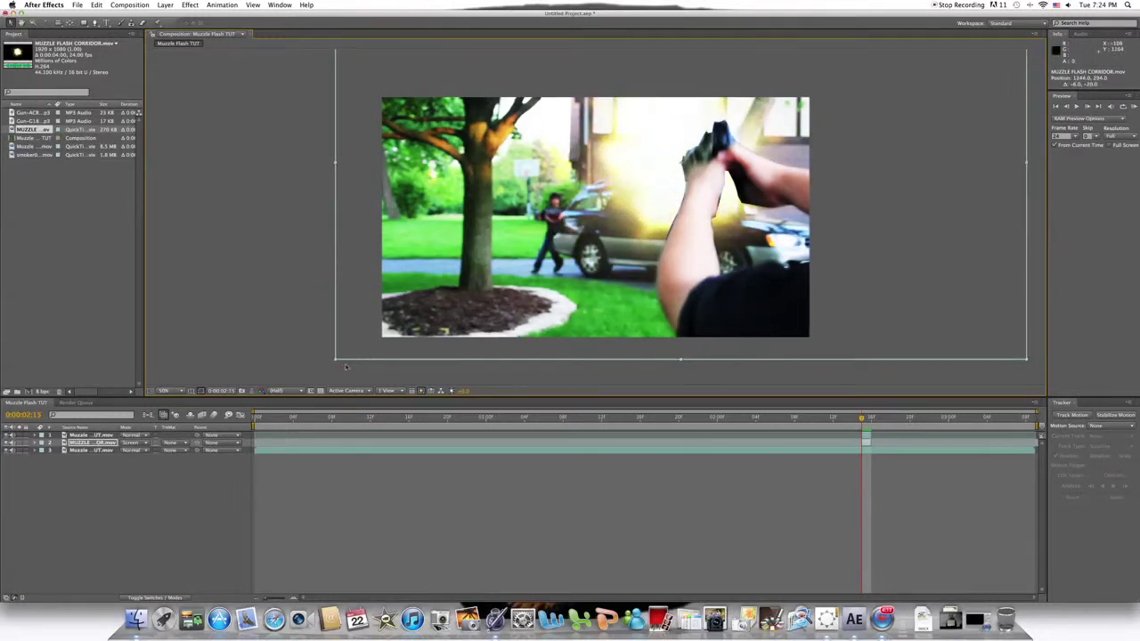
- Scale the flash to about 175% and center its glow just beyond the gun barrel
{"action": "left_click_drag", "start_coordinate": [336, 361], "coordinate": [306, 375]}
{"action": "mouse_move", "coordinate": [572, 183]}
{"action": "left_mouse_down"}
{"action": "mouse_move", "coordinate": [490, 186]}
{"action": "mouse_move", "coordinate": [578, 193]}
{"action": "mouse_move", "coordinate": [585, 182]}
{"action": "left_mouse_up"}
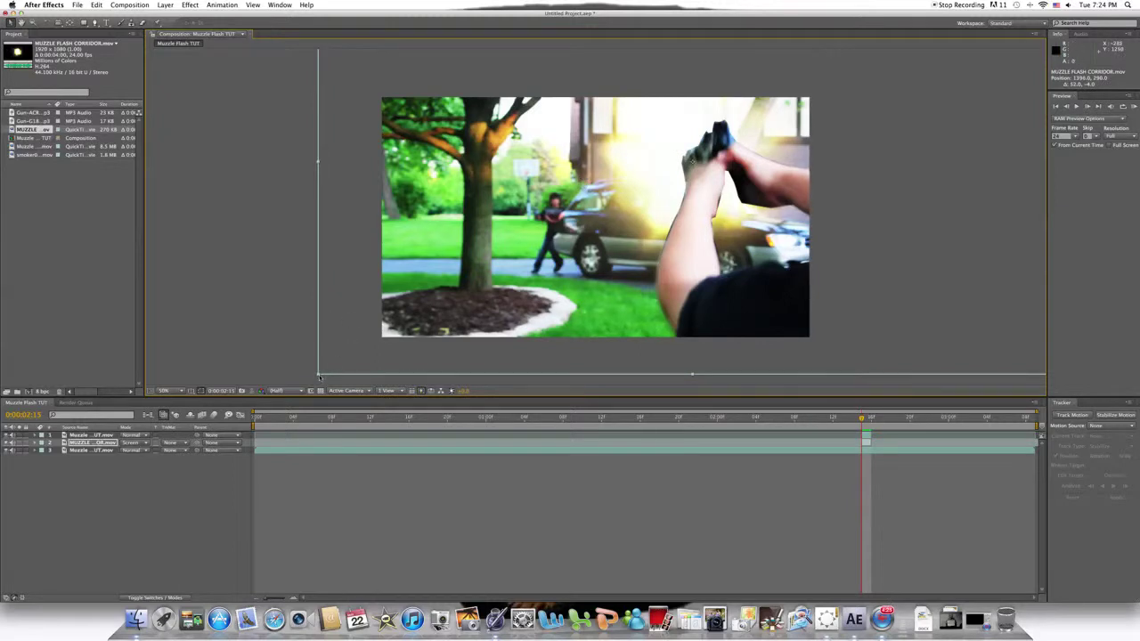
{"action": "left_click_drag", "start_coordinate": [319, 377], "coordinate": [310, 378]}
{"action": "mouse_move", "coordinate": [641, 217]}
{"action": "left_mouse_down"}
{"action": "mouse_move", "coordinate": [617, 229]}
{"action": "mouse_move", "coordinate": [628, 221]}
{"action": "left_mouse_up"}
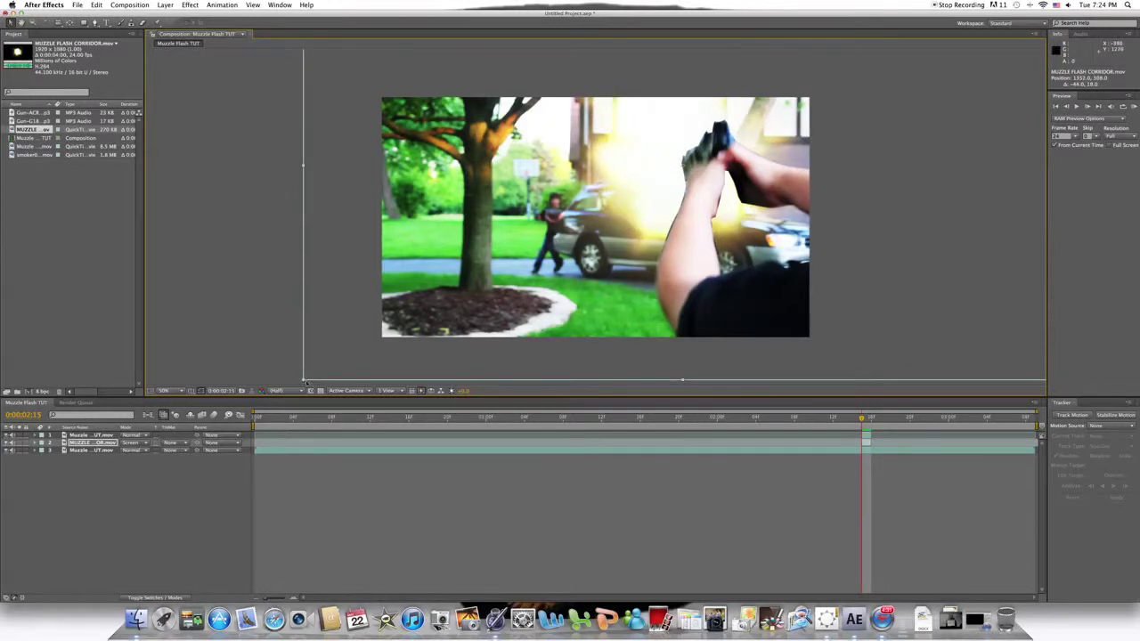
{"action": "left_click_drag", "start_coordinate": [307, 383], "coordinate": [276, 384]}
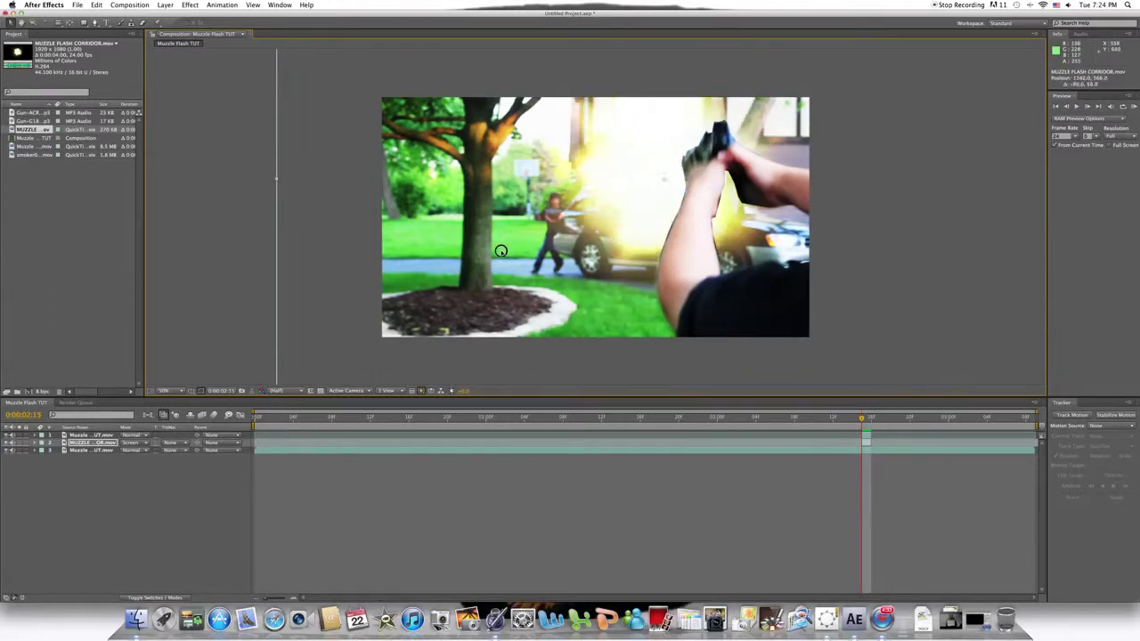
{"action": "left_click_drag", "start_coordinate": [500, 250], "coordinate": [527, 230]}
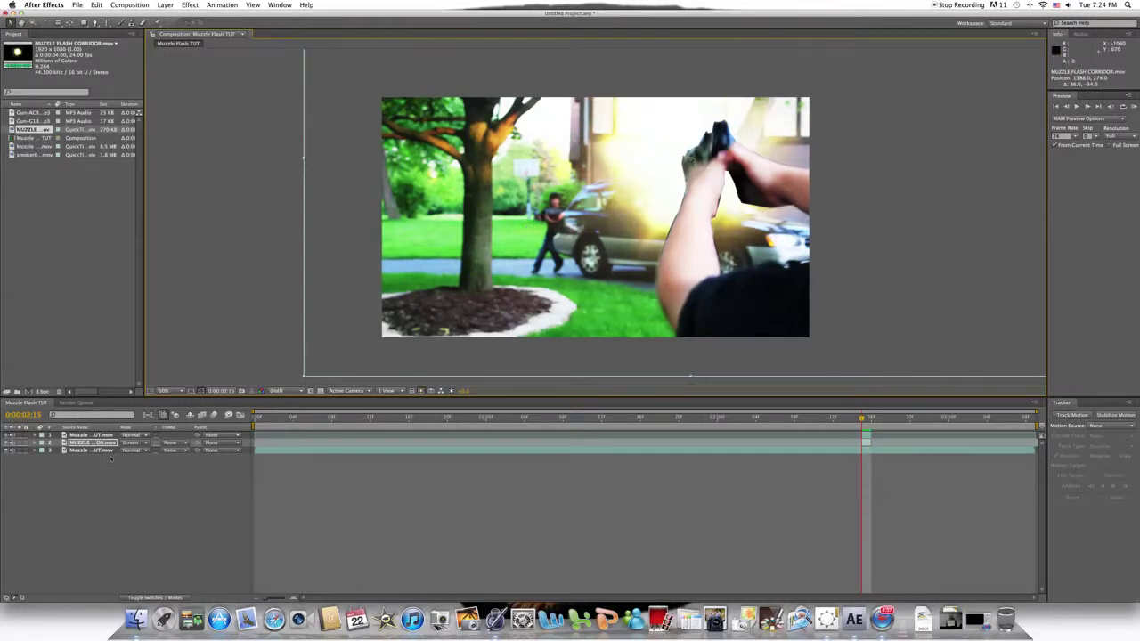
- Add the smoker005good.mov smoke clip above the muzzle flash layer
{"action": "left_click", "coordinate": [98, 442]}
{"action": "left_click", "coordinate": [31, 154]}
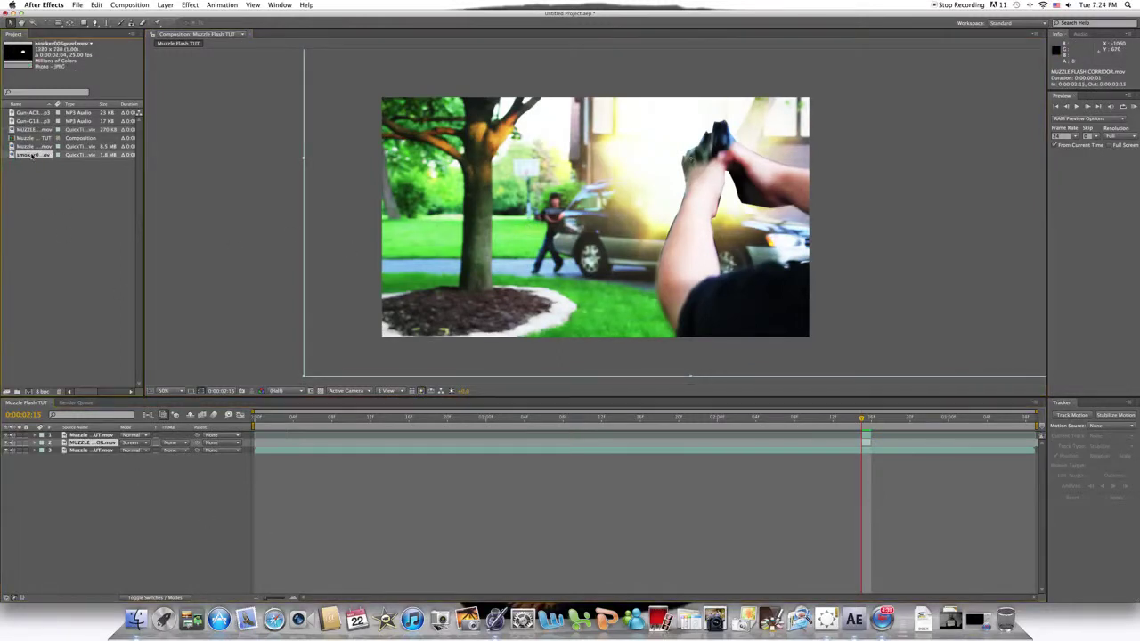
{"action": "left_click_drag", "start_coordinate": [31, 155], "coordinate": [95, 443]}
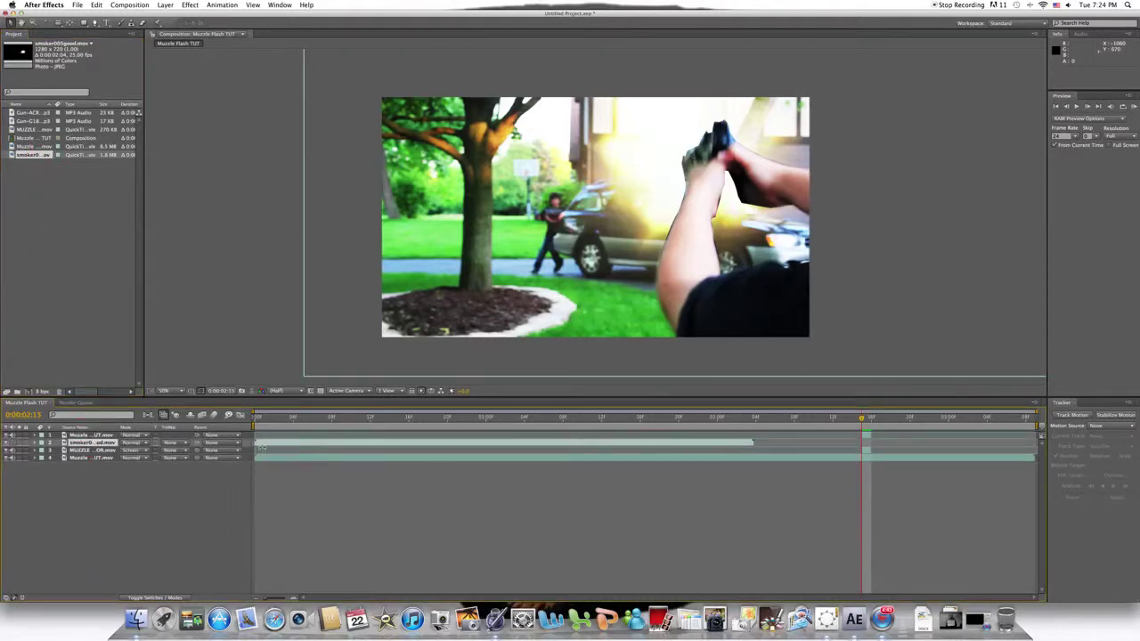
- Shift the smoke clip to start at 0:00:02:15 and trim its out-point
{"action": "left_click_drag", "start_coordinate": [260, 448], "coordinate": [322, 449]}
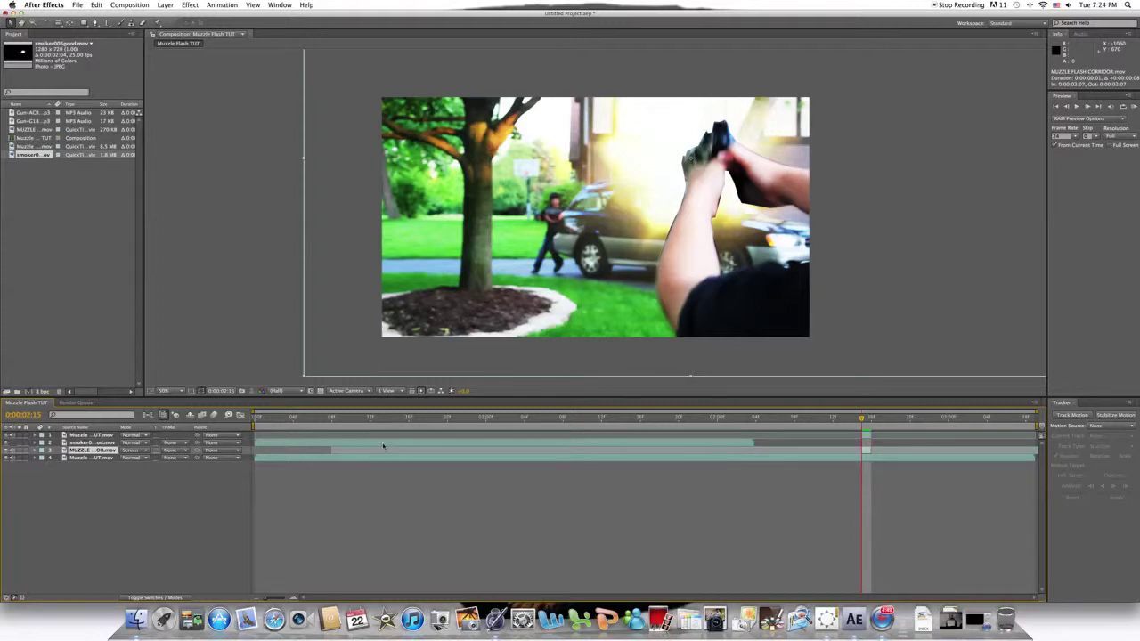
{"action": "left_click_drag", "start_coordinate": [383, 445], "coordinate": [984, 460]}
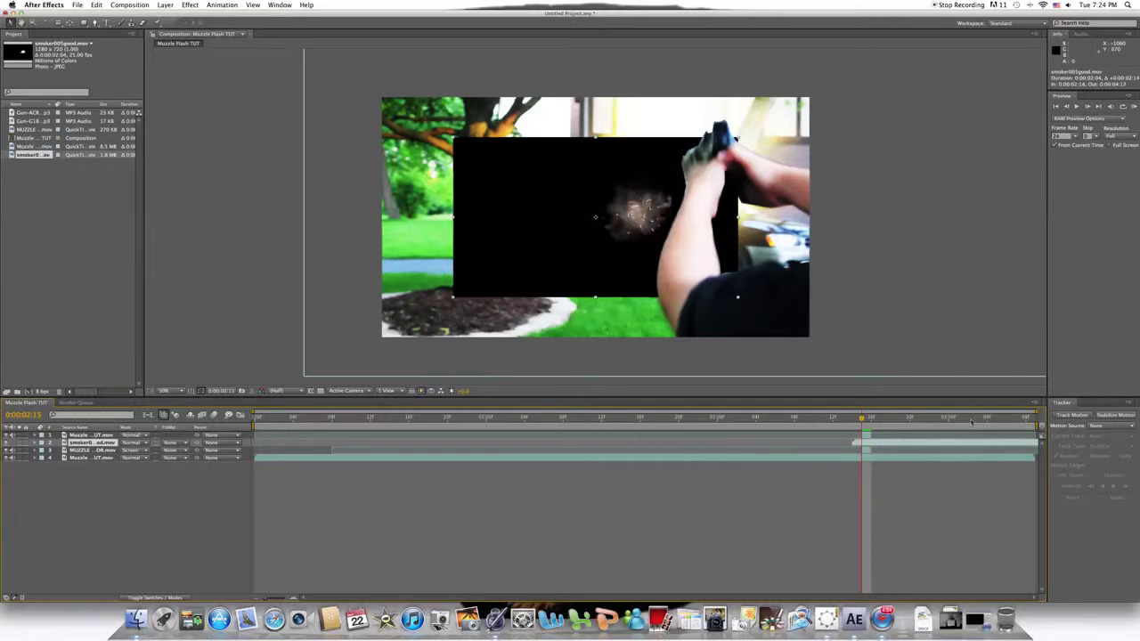
{"action": "left_click_drag", "start_coordinate": [855, 441], "coordinate": [861, 442]}
{"action": "left_click_drag", "start_coordinate": [929, 448], "coordinate": [531, 473]}
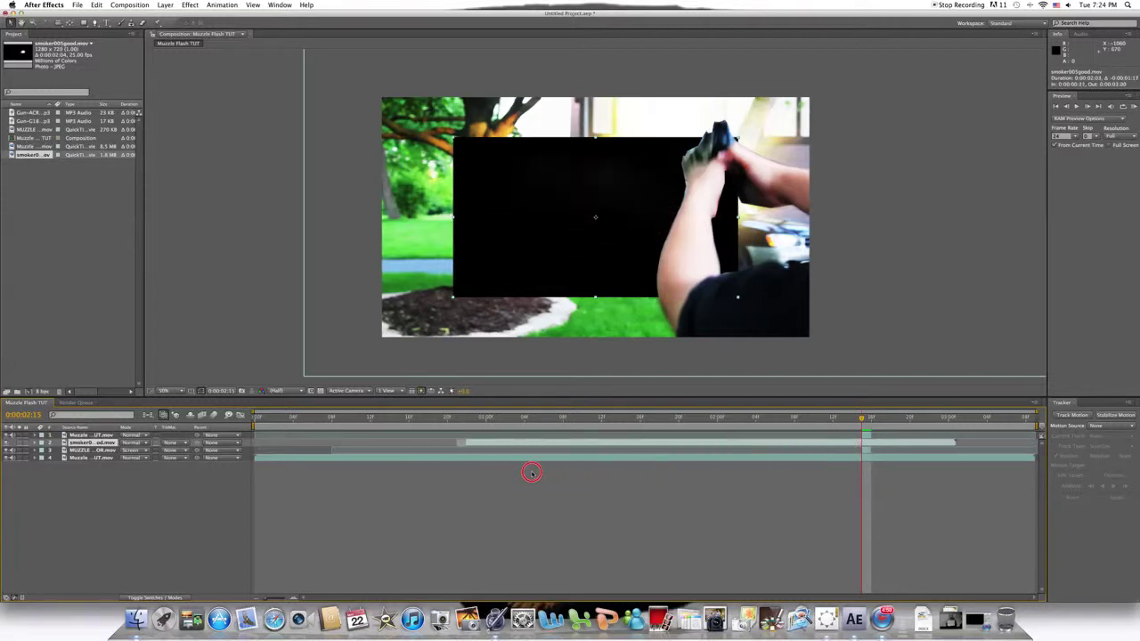
{"action": "mouse_move", "coordinate": [954, 443]}
{"action": "left_mouse_down"}
{"action": "mouse_move", "coordinate": [778, 458]}
{"action": "mouse_move", "coordinate": [575, 448]}
{"action": "mouse_move", "coordinate": [1042, 458]}
{"action": "mouse_move", "coordinate": [950, 462]}
{"action": "left_mouse_up"}
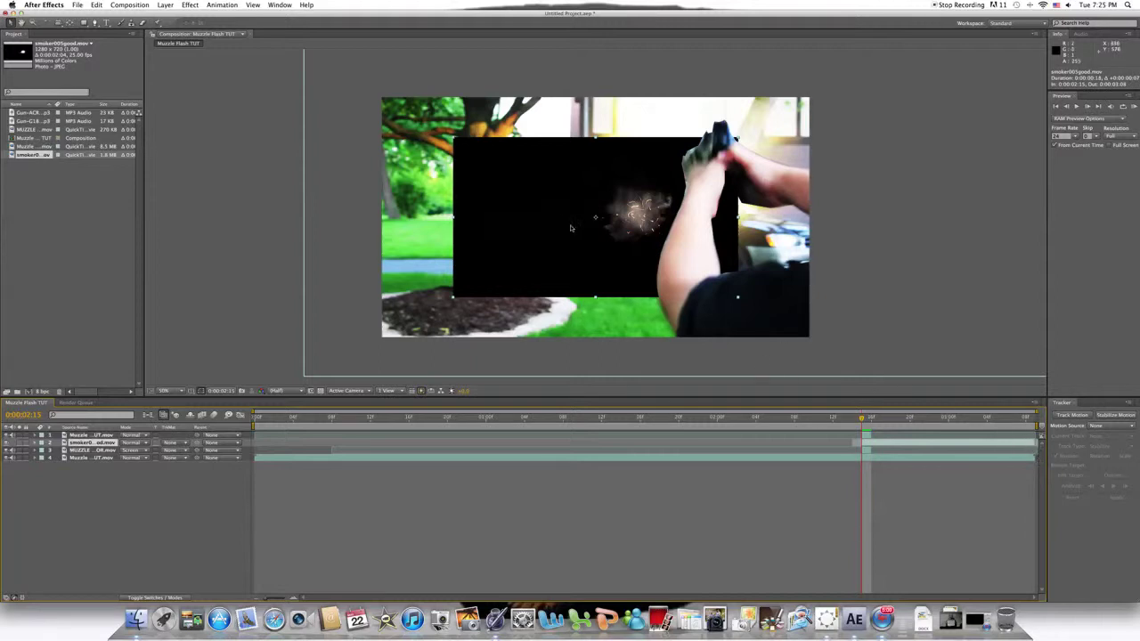
- Set the smoke layer to Screen mode and move it beside the gun muzzle
{"action": "left_click", "coordinate": [143, 443]}
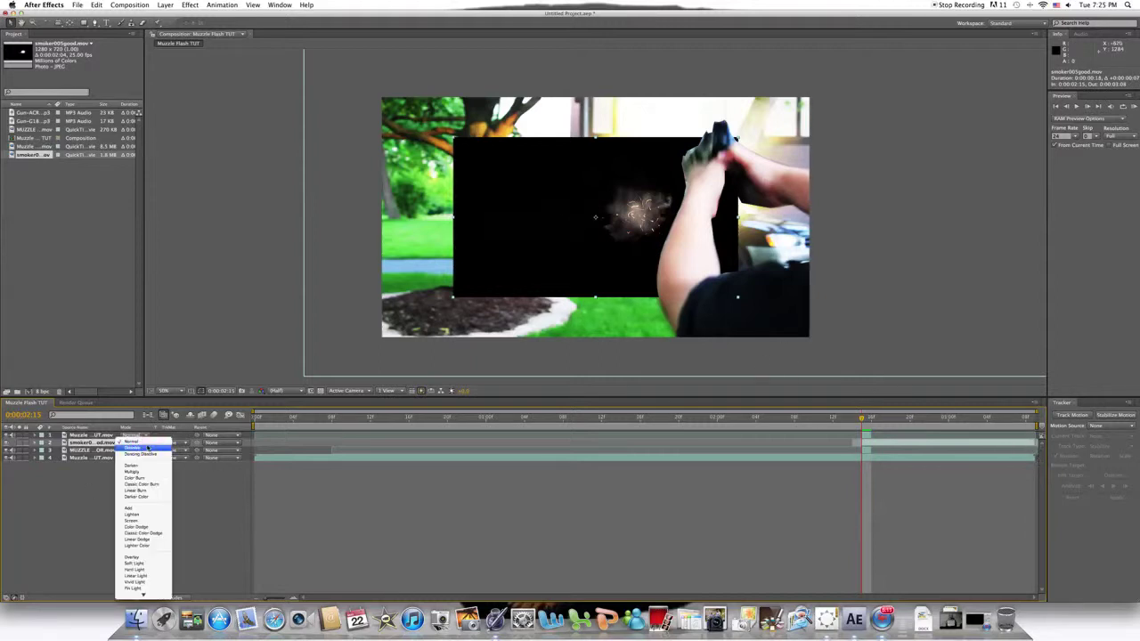
{"action": "left_click", "coordinate": [148, 524]}
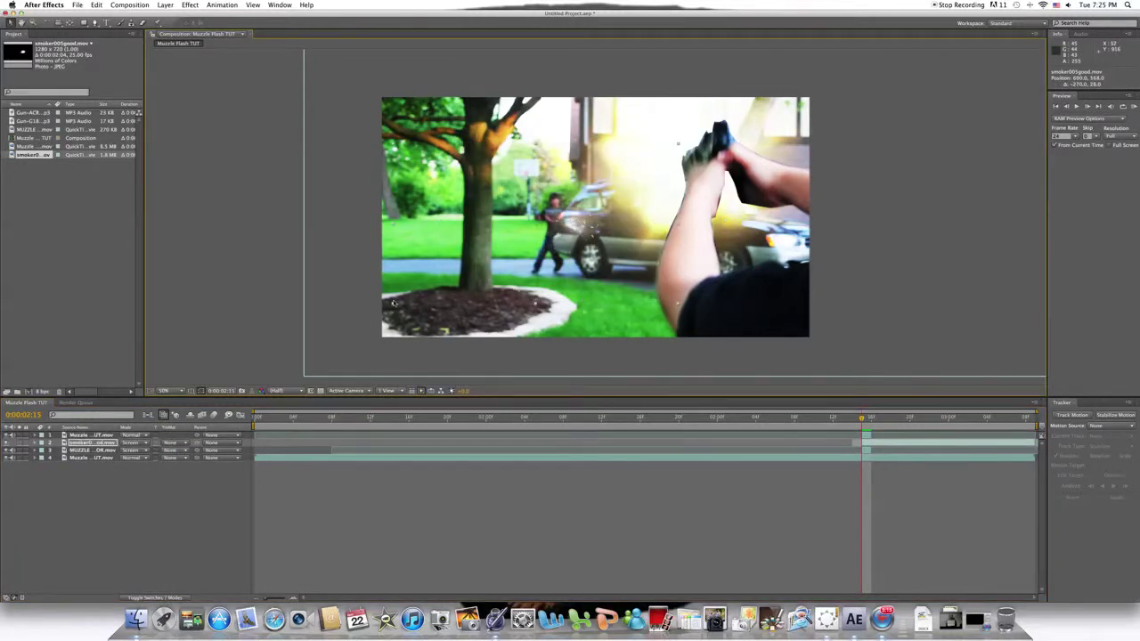
{"action": "left_click", "coordinate": [111, 458]}
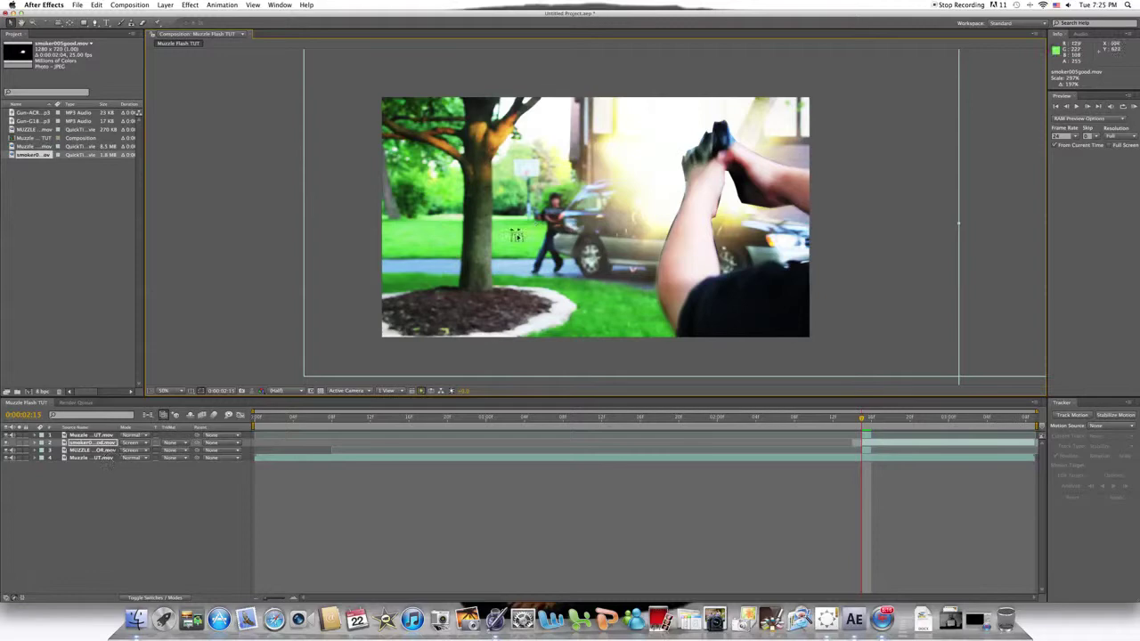
{"action": "left_click_drag", "start_coordinate": [514, 164], "coordinate": [541, 164]}
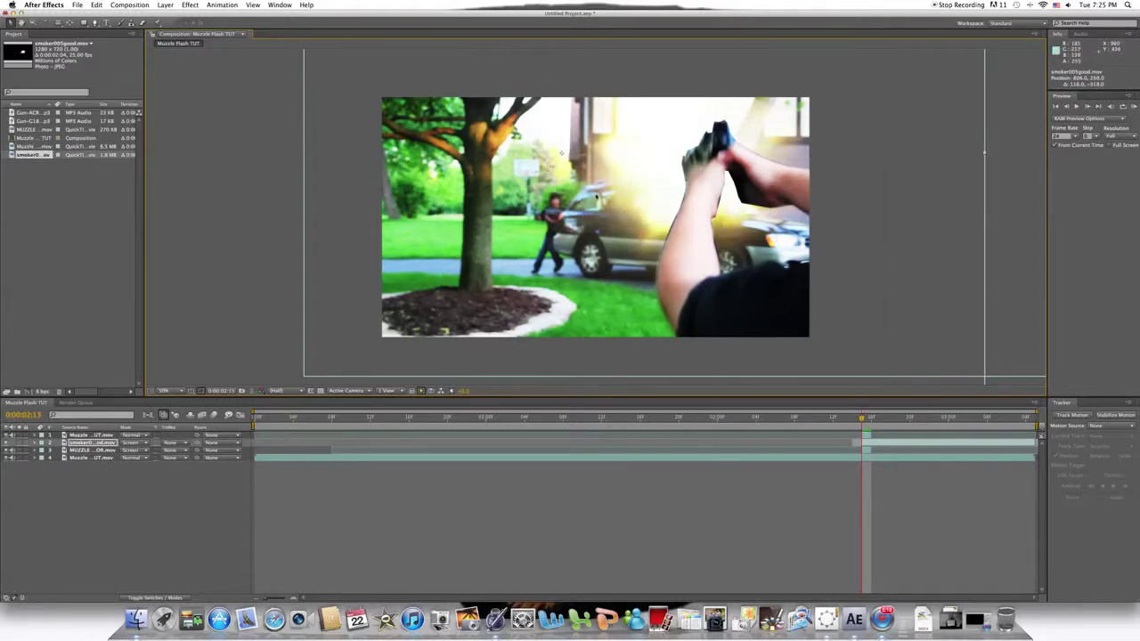
{"action": "left_click_drag", "start_coordinate": [864, 420], "coordinate": [284, 420]}
- Review the smoke with playback, scrubbing and a RAM Preview, then add Gun-G18-SingleShot.mp3 as the top layer
{"action": "key", "text": "space"}
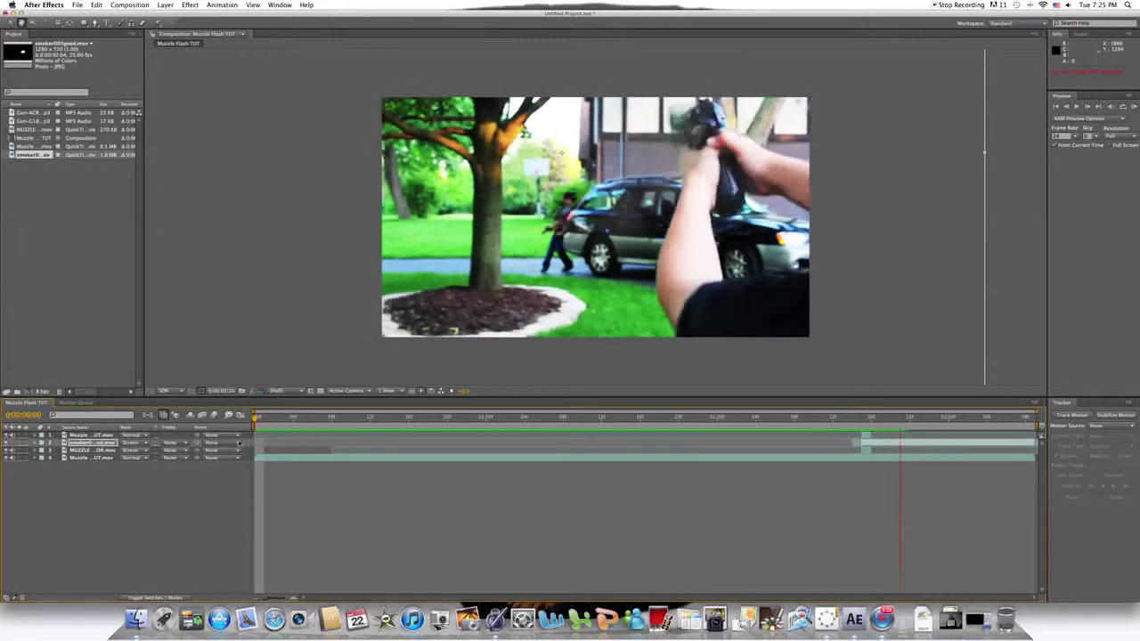
{"action": "left_click", "coordinate": [481, 424]}
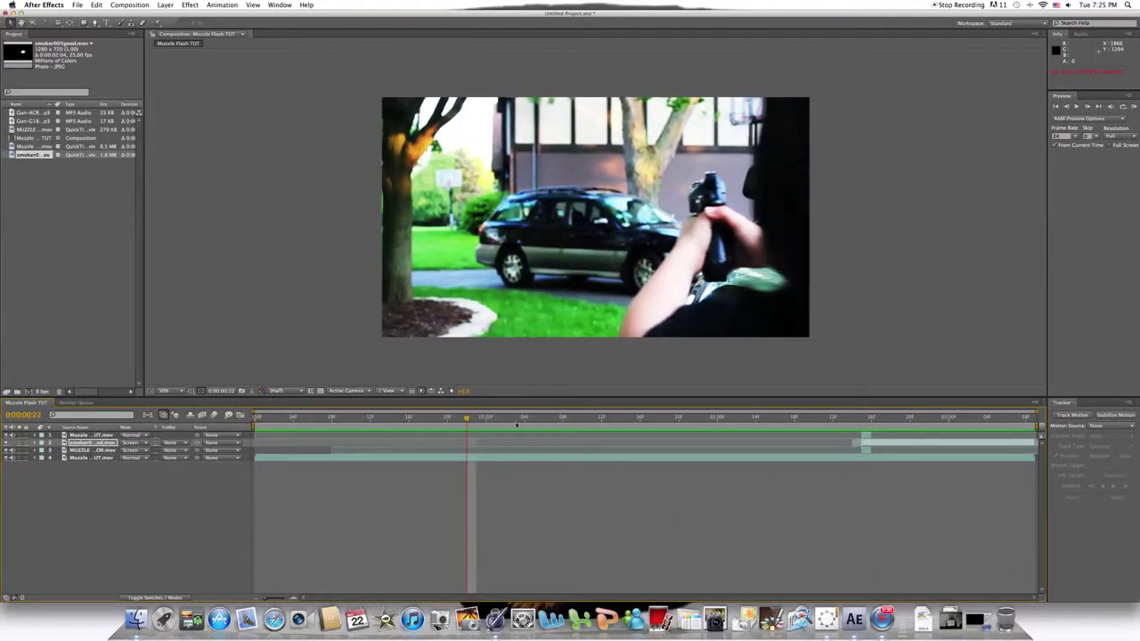
{"action": "left_click_drag", "start_coordinate": [468, 418], "coordinate": [438, 435]}
{"action": "left_click", "coordinate": [1134, 105]}
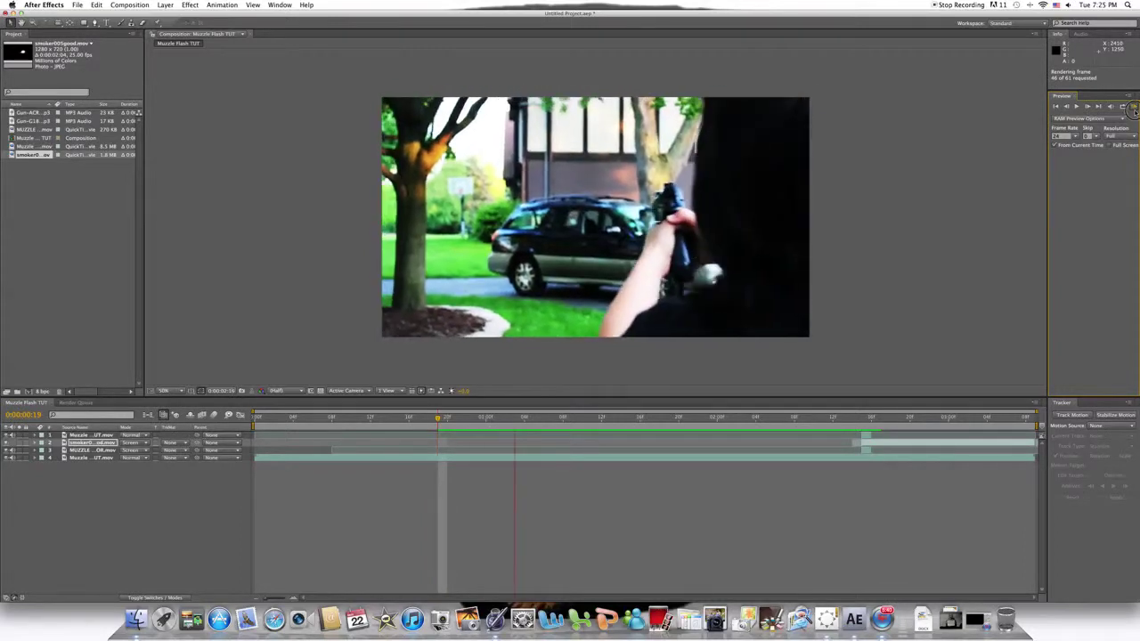
{"action": "left_click_drag", "start_coordinate": [31, 121], "coordinate": [93, 437]}
- Align the Gun-G18 sound to the gunshot frame and add a second Gun-G18 copy aligned there
{"action": "left_click_drag", "start_coordinate": [263, 435], "coordinate": [871, 469]}
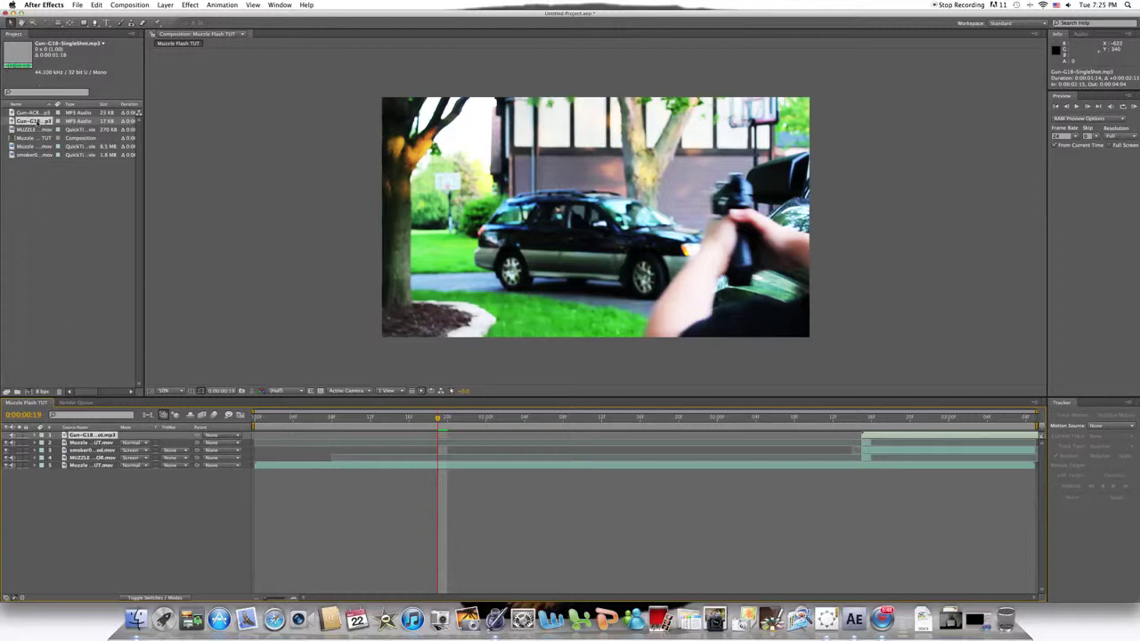
{"action": "left_click_drag", "start_coordinate": [27, 122], "coordinate": [89, 435]}
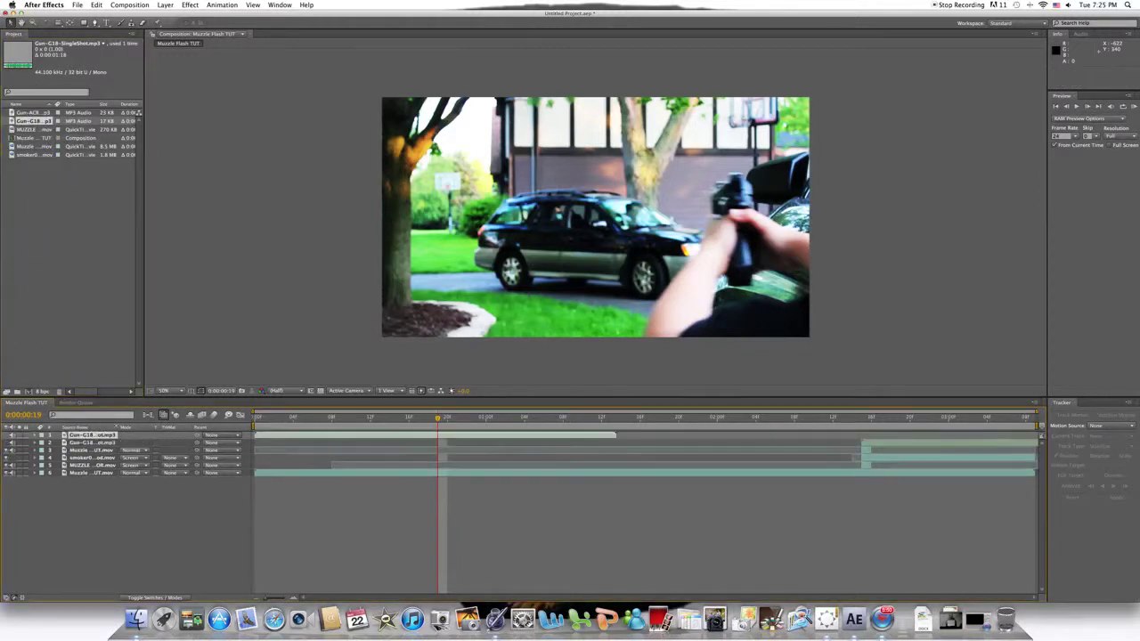
{"action": "left_click_drag", "start_coordinate": [280, 439], "coordinate": [895, 459]}
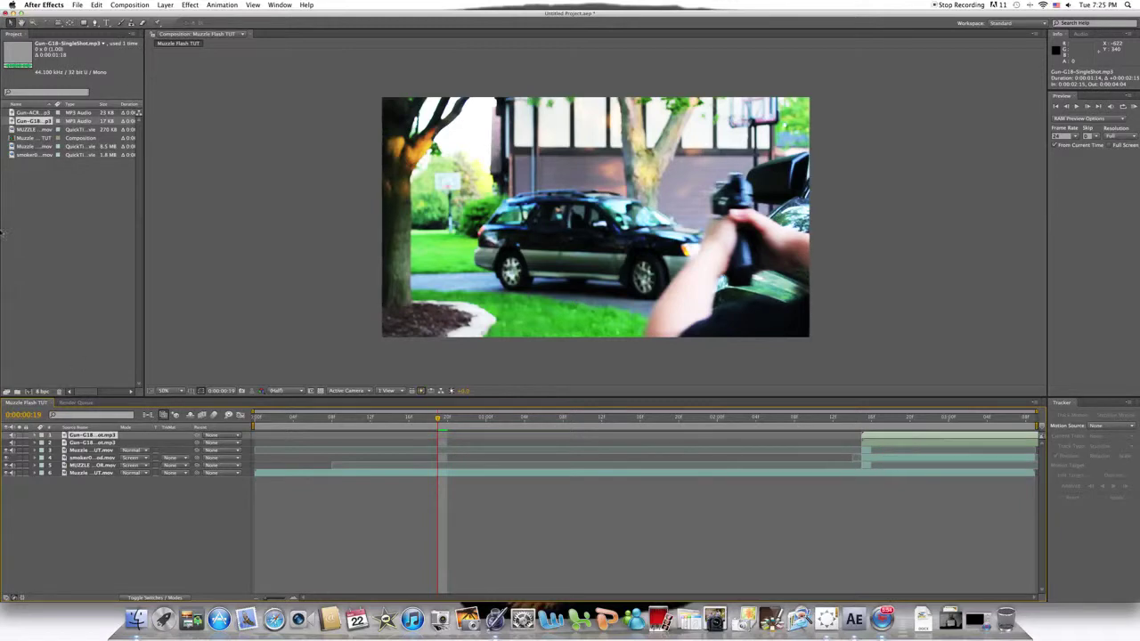
- Add Gun-ACR-SingleShot1.mp3 at the gunshot frame and RAM Preview the layered gunshot audio
{"action": "left_click_drag", "start_coordinate": [43, 113], "coordinate": [108, 434]}
{"action": "left_click_drag", "start_coordinate": [306, 435], "coordinate": [921, 446]}
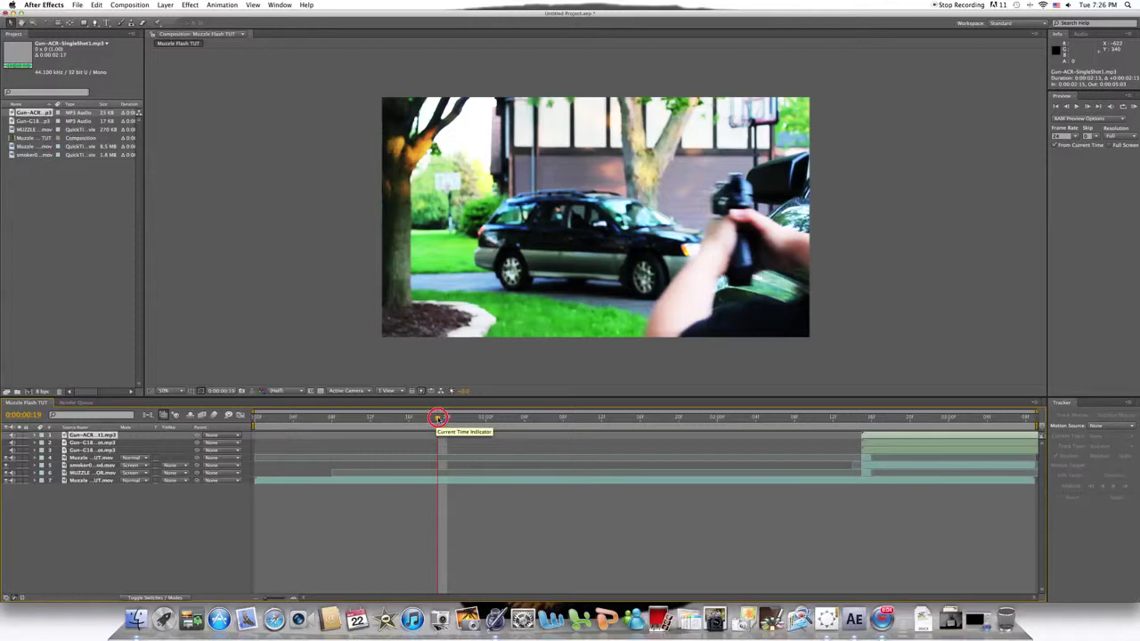
{"action": "left_click_drag", "start_coordinate": [438, 423], "coordinate": [438, 421]}
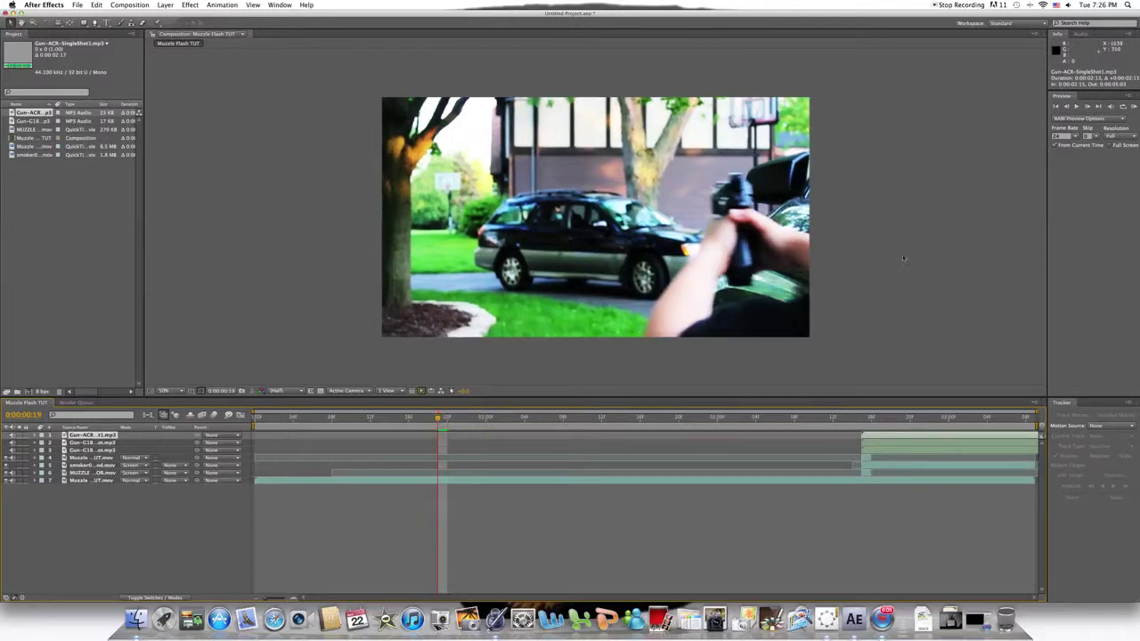
{"action": "left_click", "coordinate": [1130, 108]}
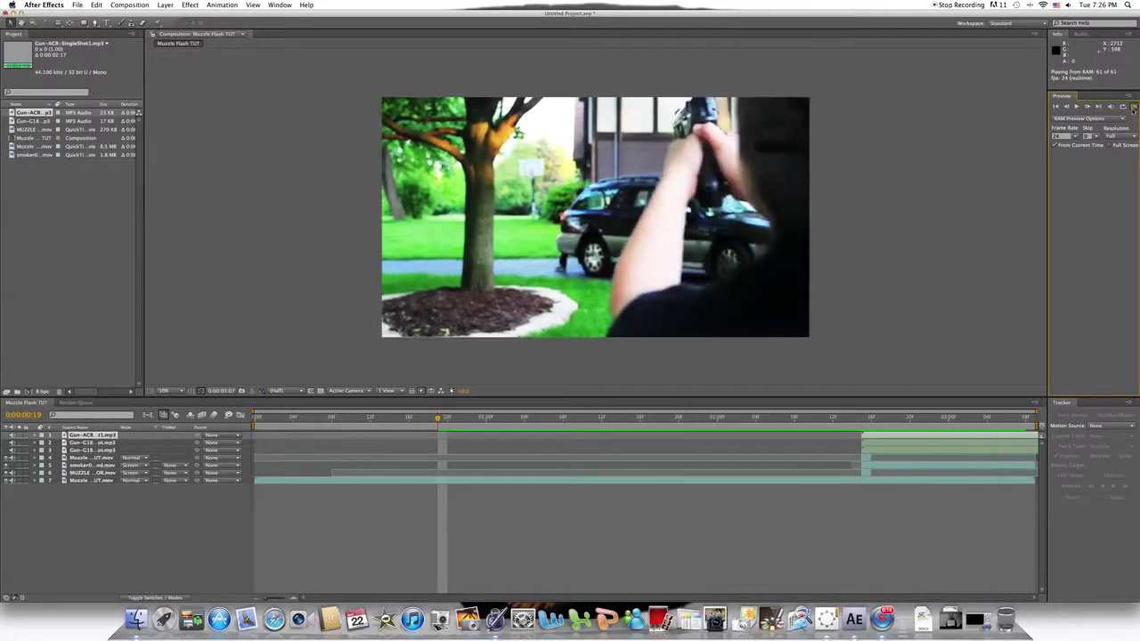
{"action": "key", "text": "XF86AudioRaiseVolume"}
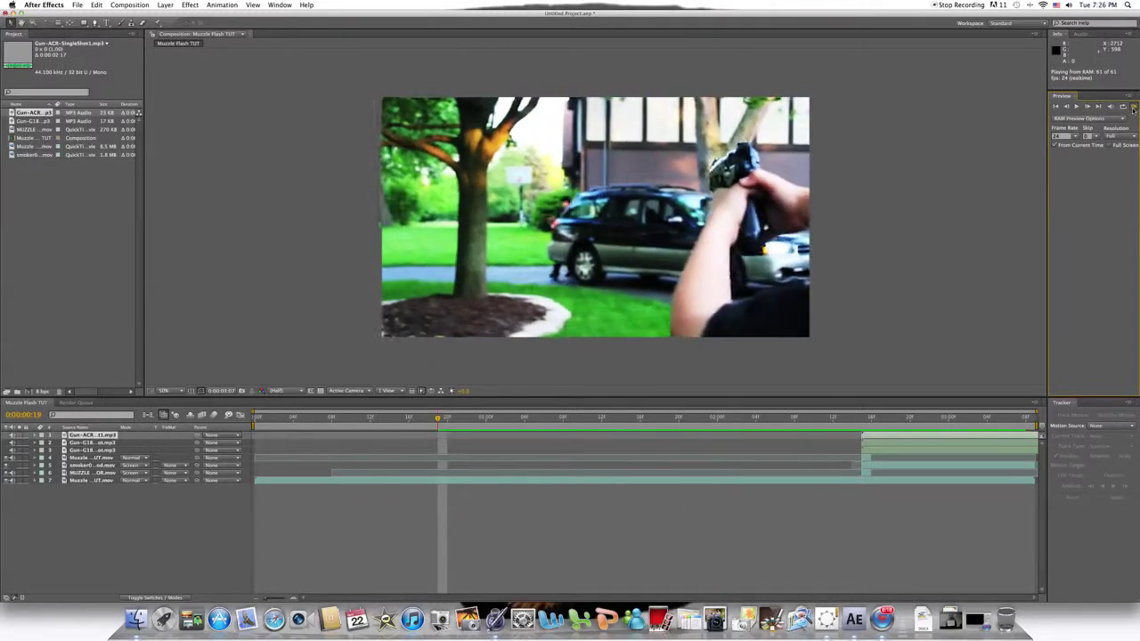
{"action": "key", "text": "XF86AudioRaiseVolume"}
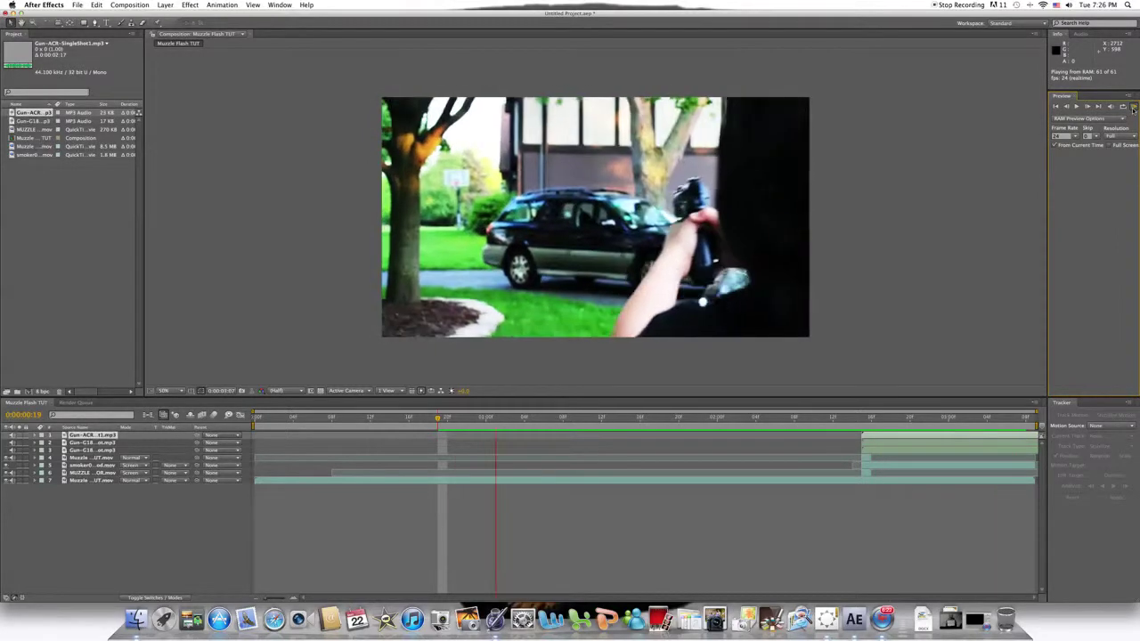
{"action": "left_click", "coordinate": [1133, 107]}
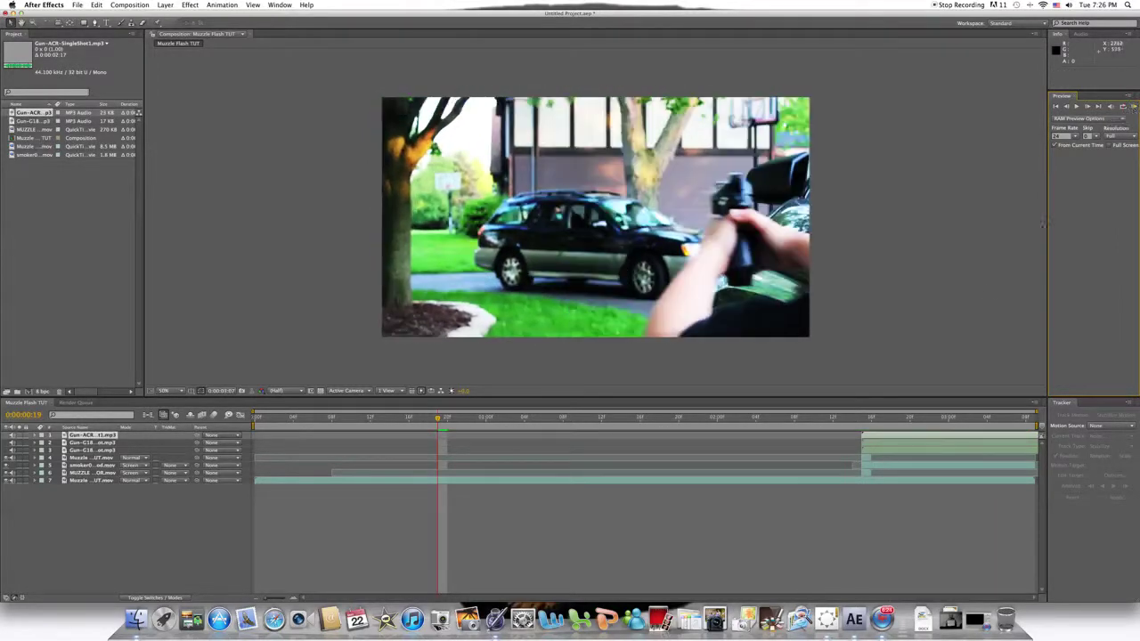
{"action": "left_click", "coordinate": [813, 422]}
{"action": "key", "text": "KP_0"}
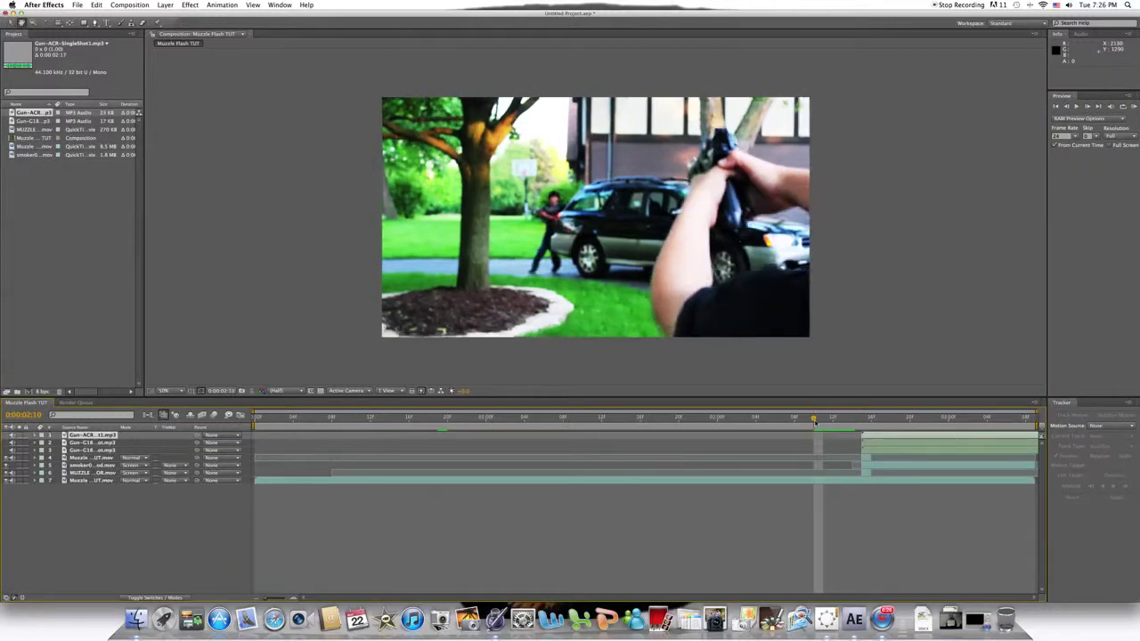
{"action": "left_click", "coordinate": [735, 422]}
{"action": "key", "text": "KP_0"}
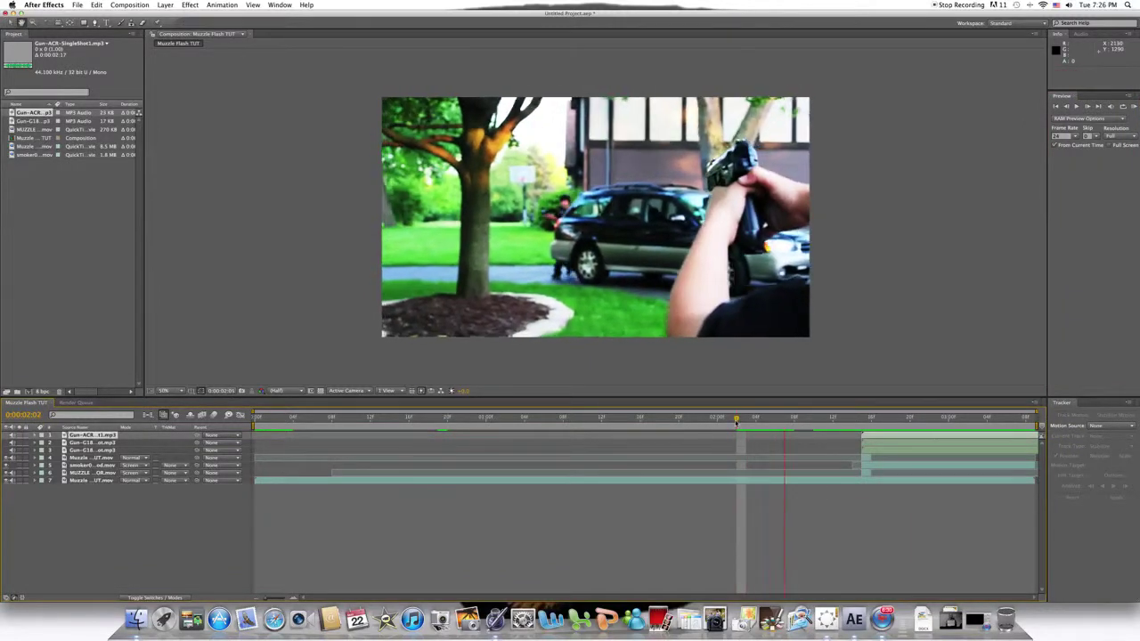
{"action": "left_click", "coordinate": [594, 419]}
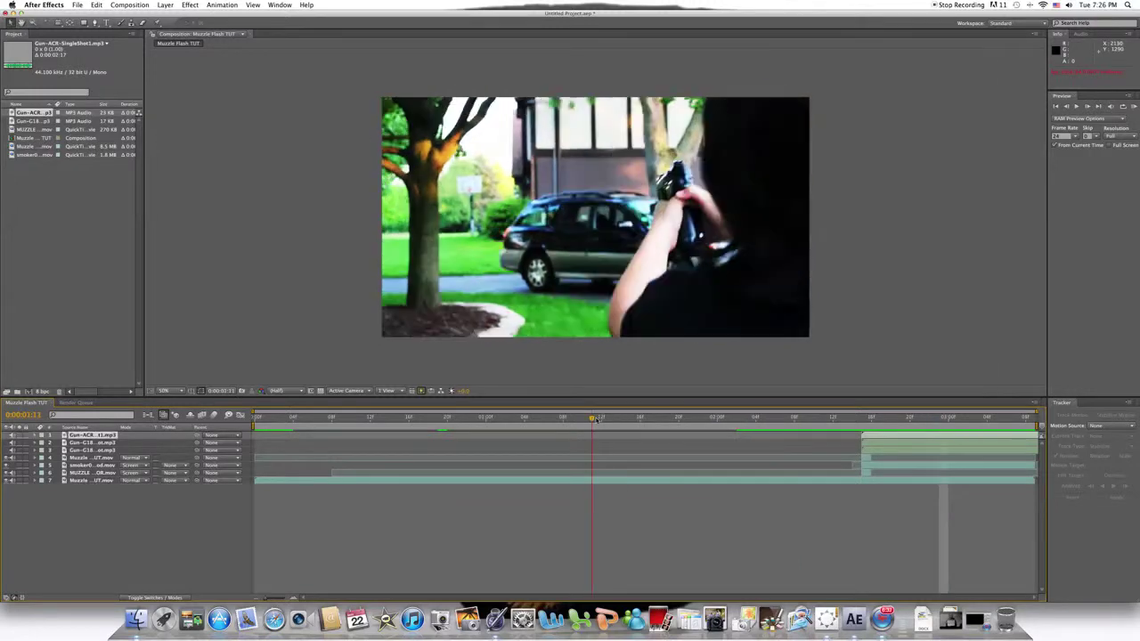
{"action": "key", "text": "KP_0"}
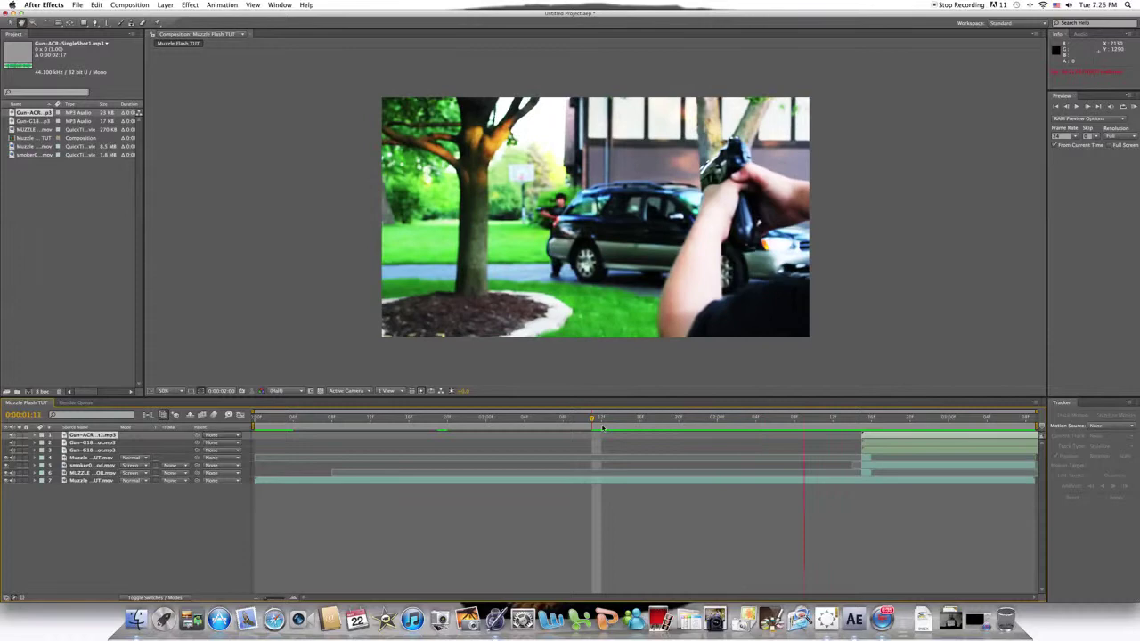
{"action": "left_click_drag", "start_coordinate": [602, 428], "coordinate": [775, 422]}
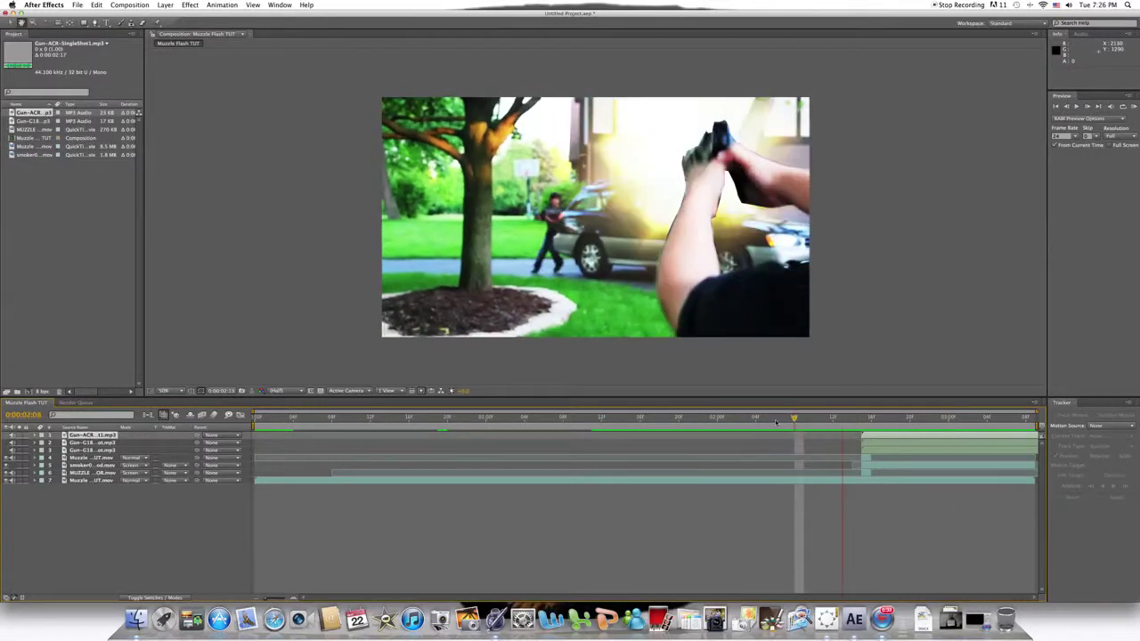
{"action": "key", "text": "space"}
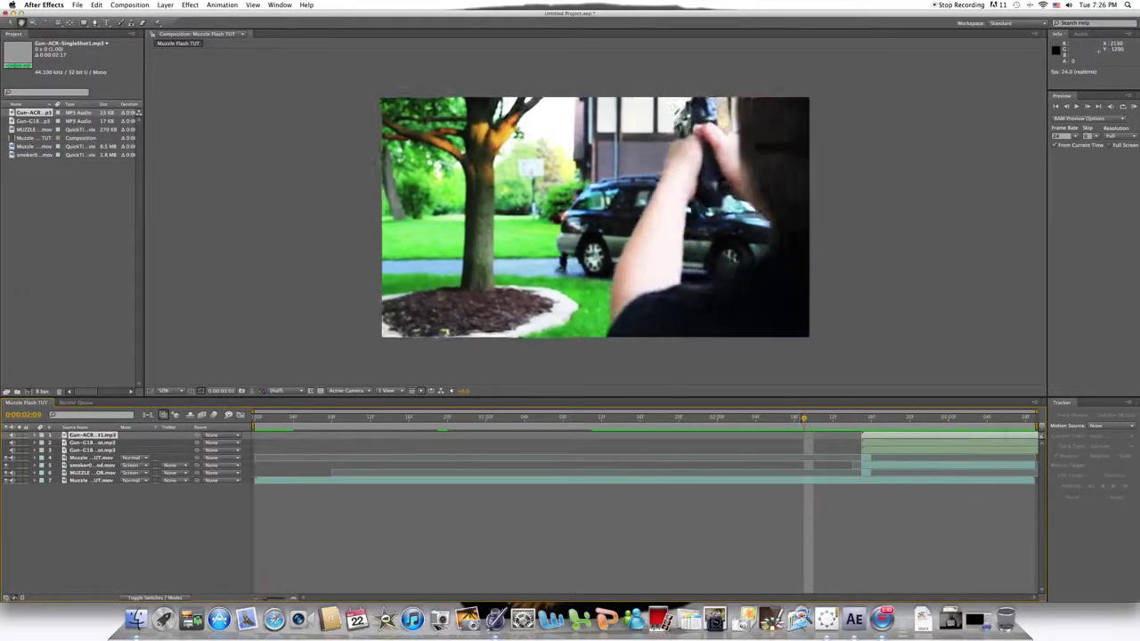